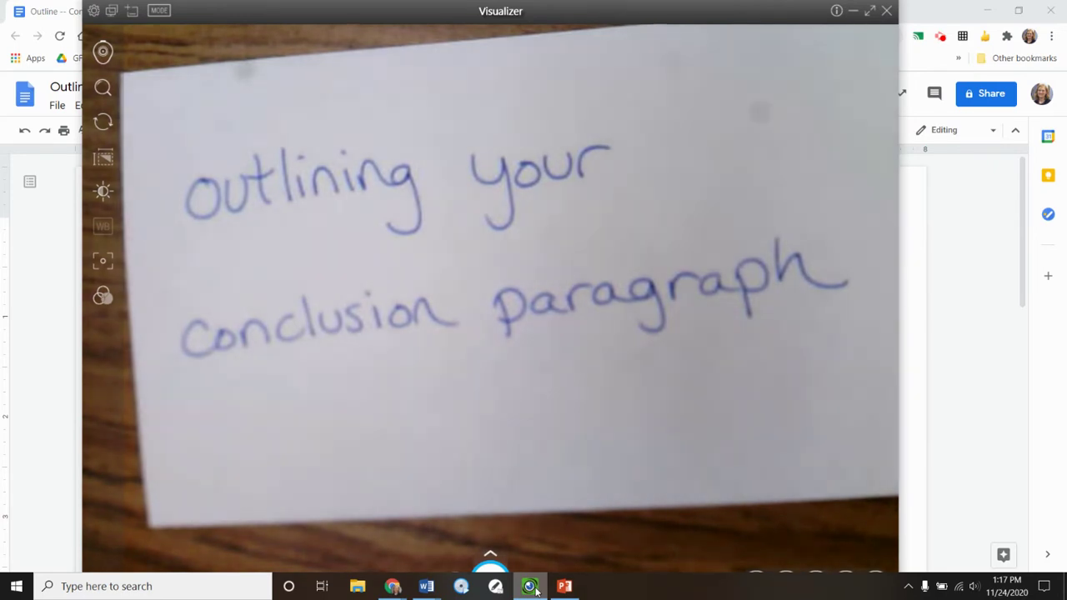
# Adjust the speaker volume with the volume keys
pyautogui.press('XF86AudioLowerVolume')
pyautogui.press('XF86AudioRaiseVolume')
pyautogui.press('XF86AudioRaiseVolume')
pyautogui.press('XF86AudioRaiseVolume')
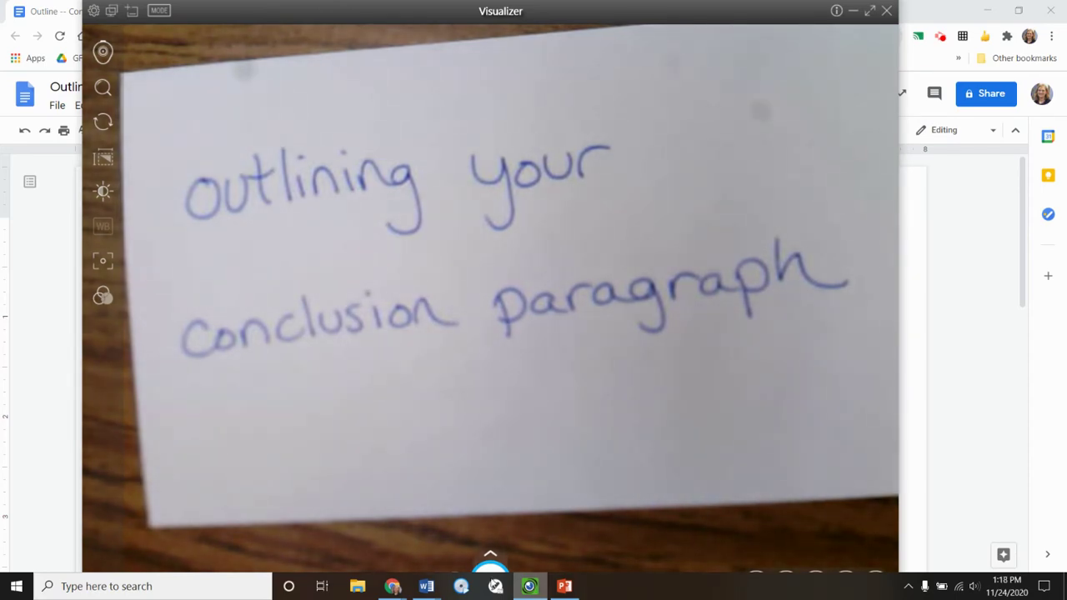
pyautogui.click(37, 440)
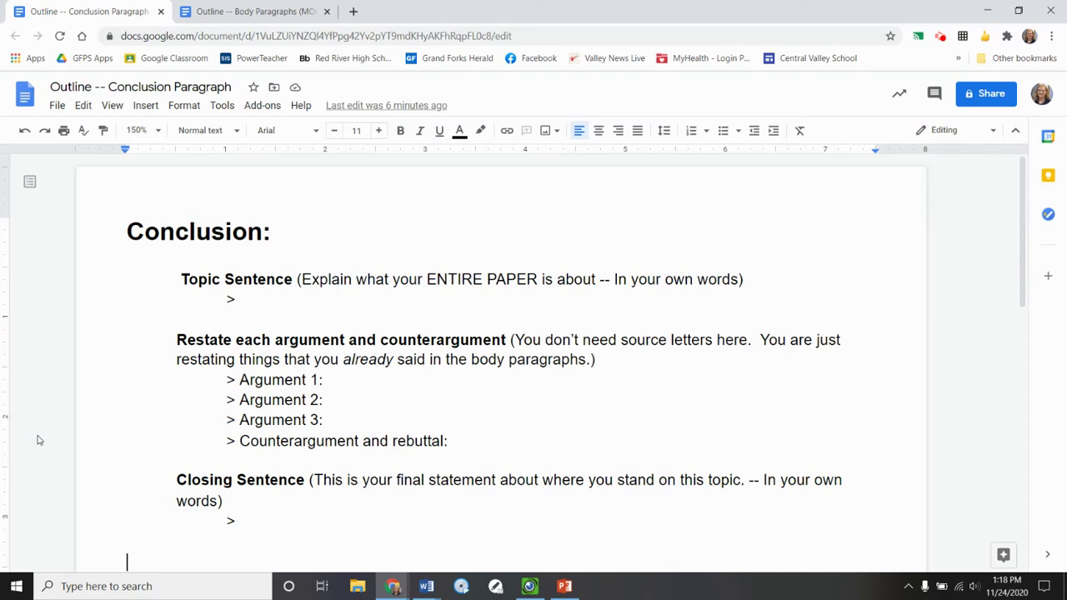
pyautogui.click(213, 12)
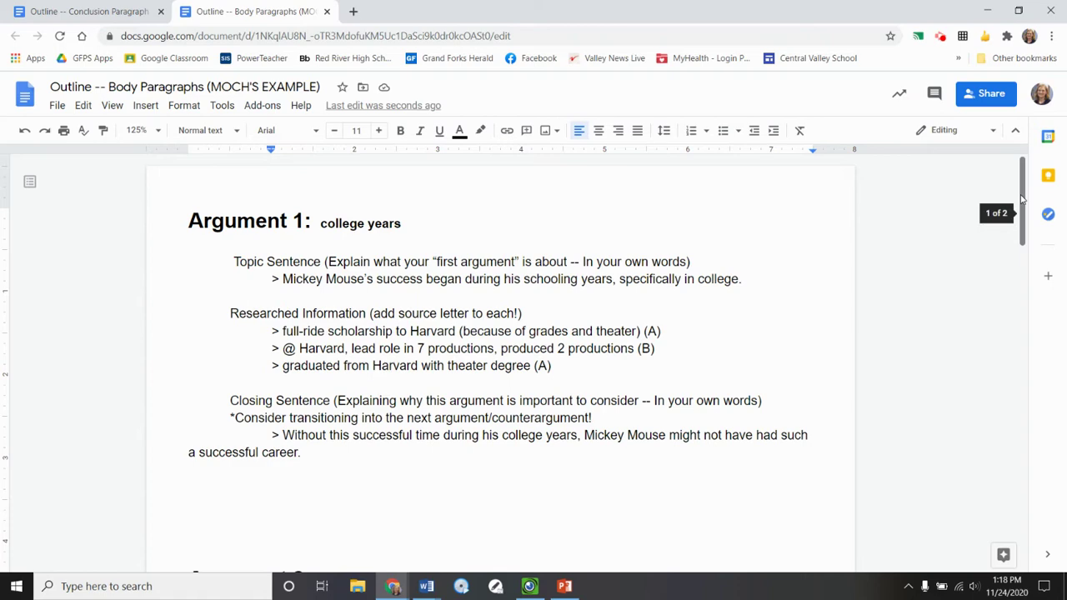
pyautogui.moveTo(1022, 199); pyautogui.dragTo(1024, 147)
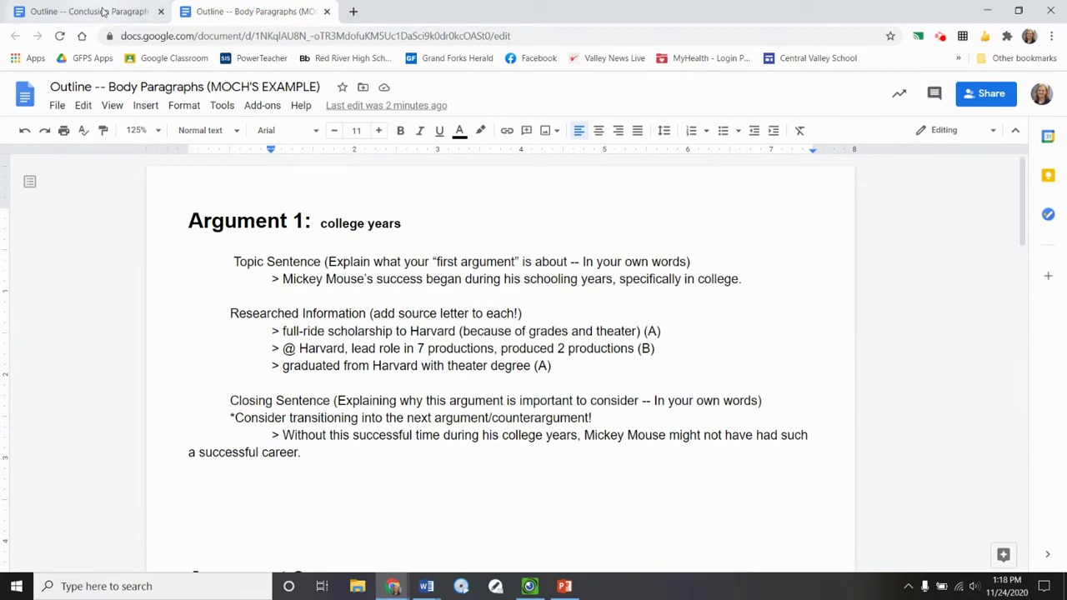
pyautogui.click(102, 12)
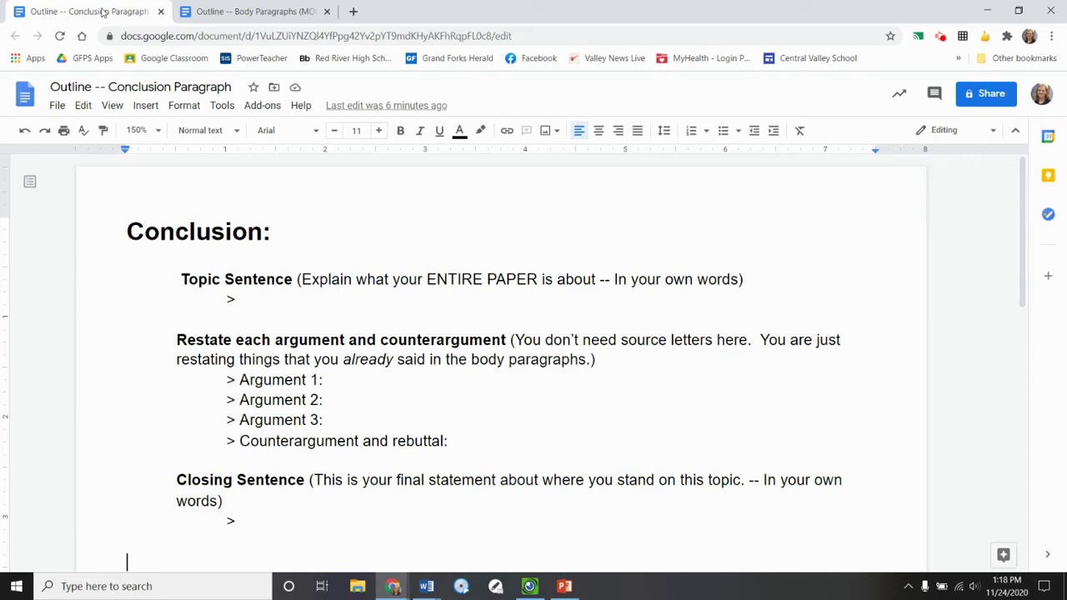
# Append '-- Be sure to state which side of the argument you are on!' to the topic sentence instructions
pyautogui.click(257, 299)
pyautogui.click(740, 280)
pyautogui.write('-- ')
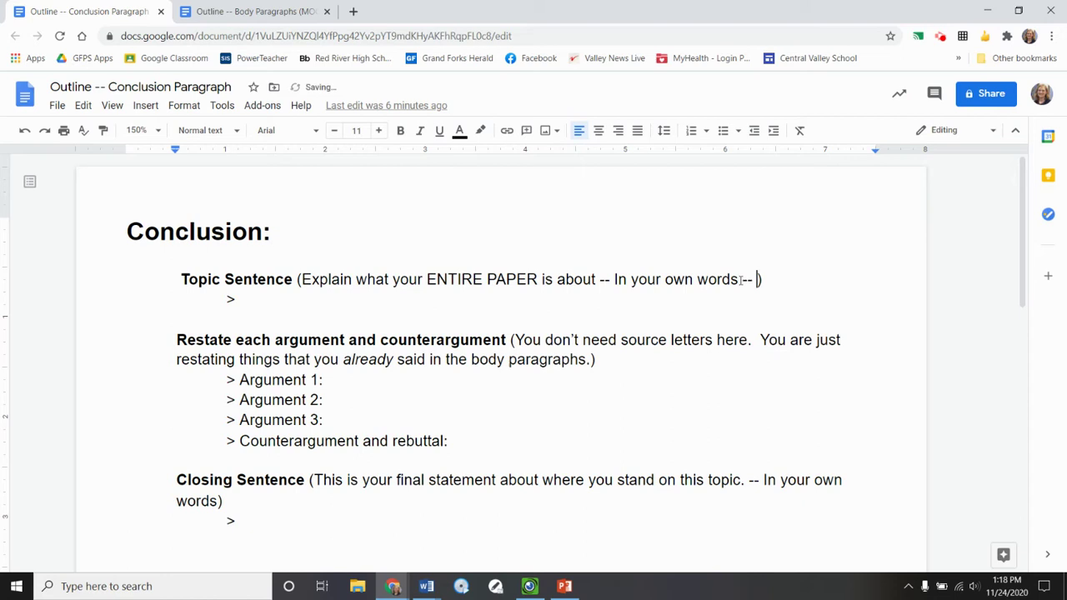
pyautogui.write('Be sure to stat')
pyautogui.write('e which side o')
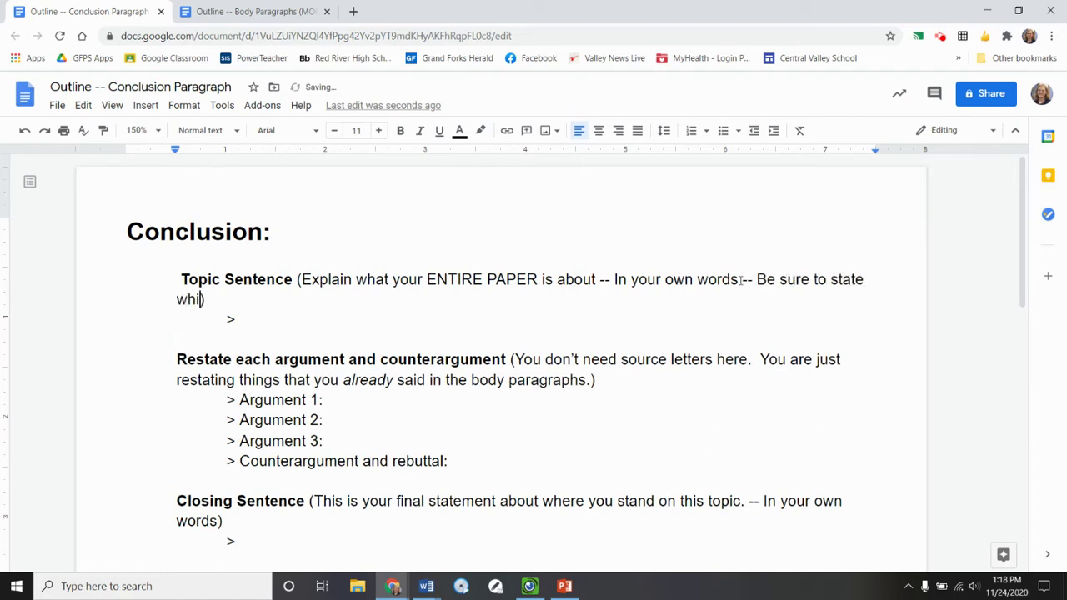
pyautogui.write('f the argument you')
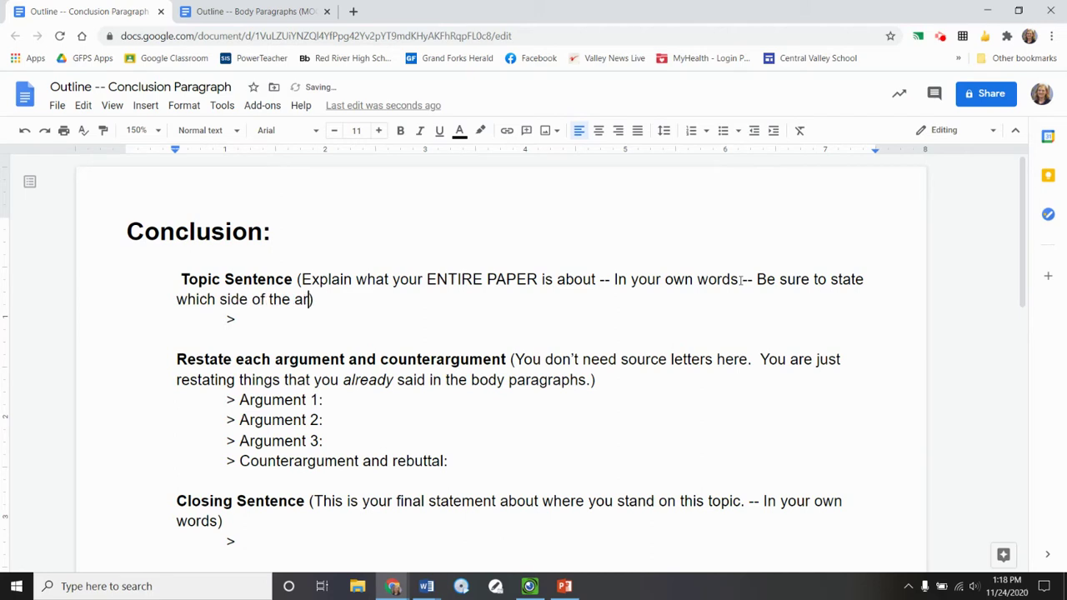
pyautogui.write(' are on!')
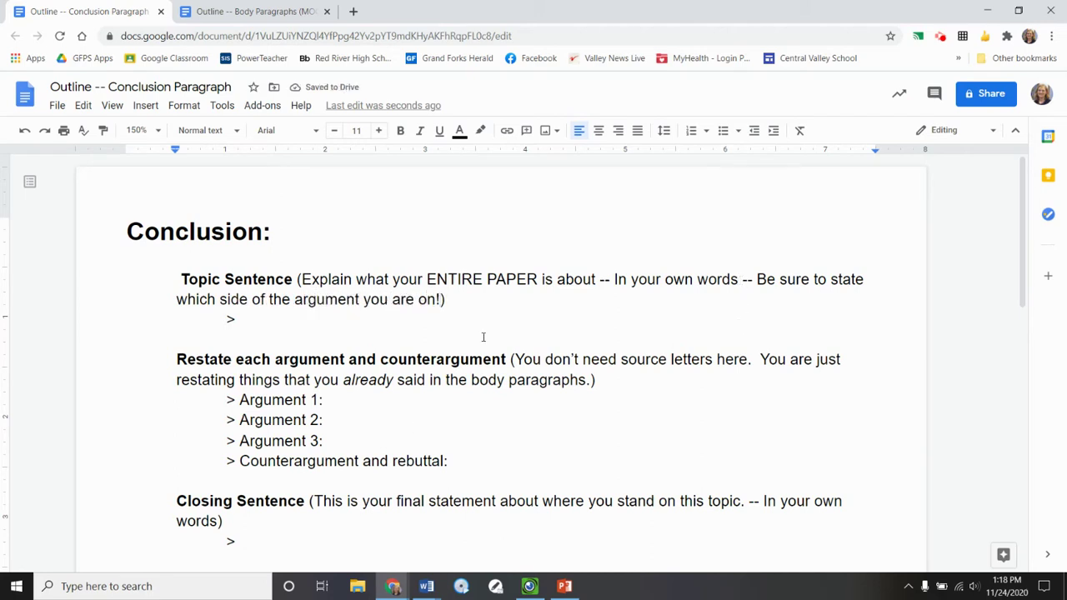
# Write the topic sentence 'Mickey Mouse is the definition of an animated role model.'
pyautogui.click(398, 320)
pyautogui.write('Mickey')
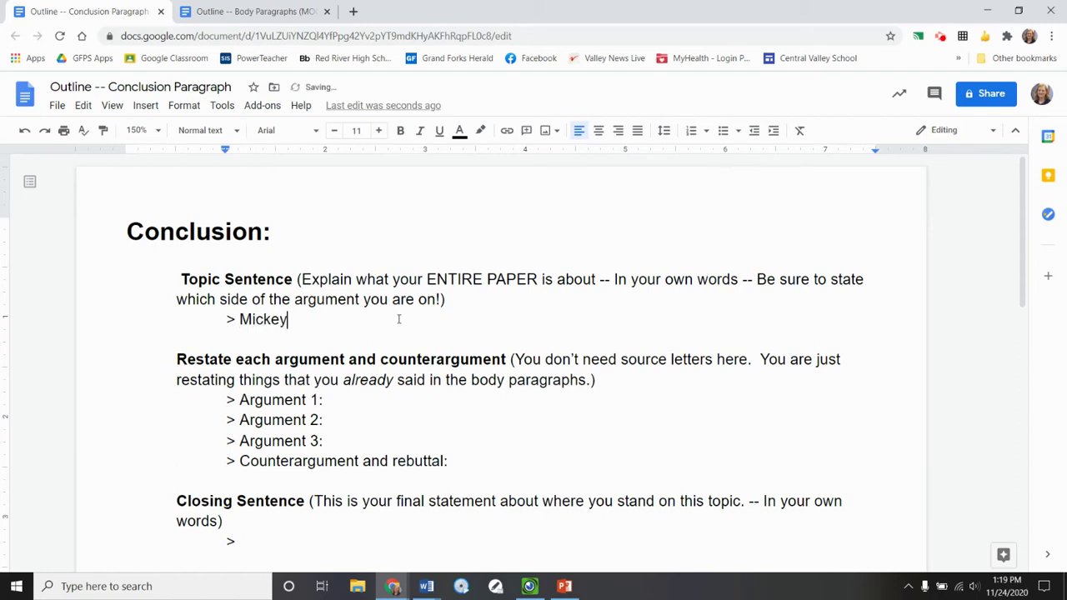
pyautogui.write(' Mouse is the definitions')
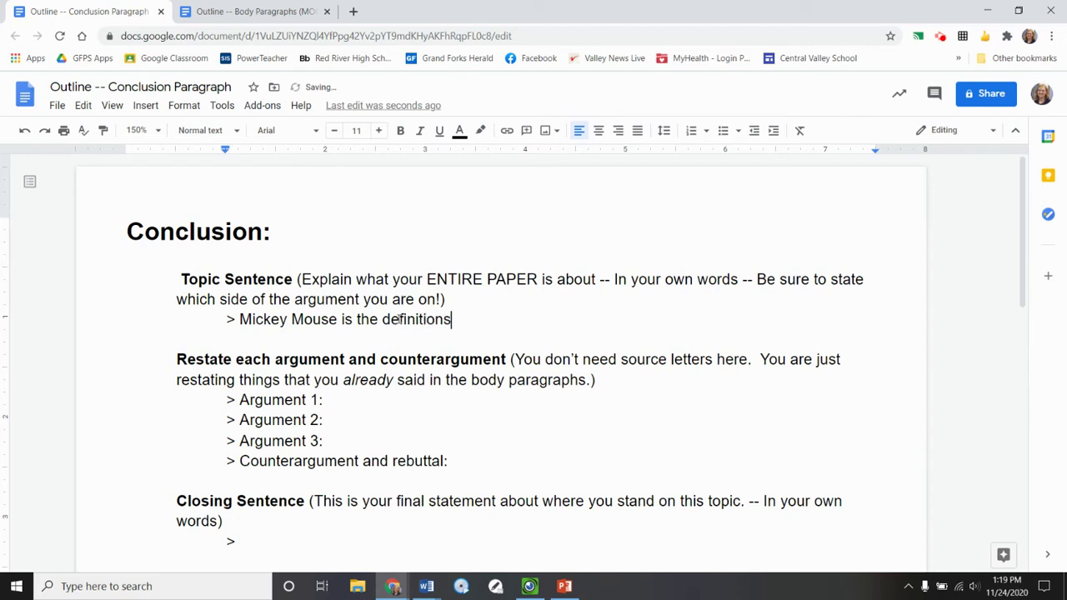
pyautogui.press('BackSpace')
pyautogui.write('of an animated')
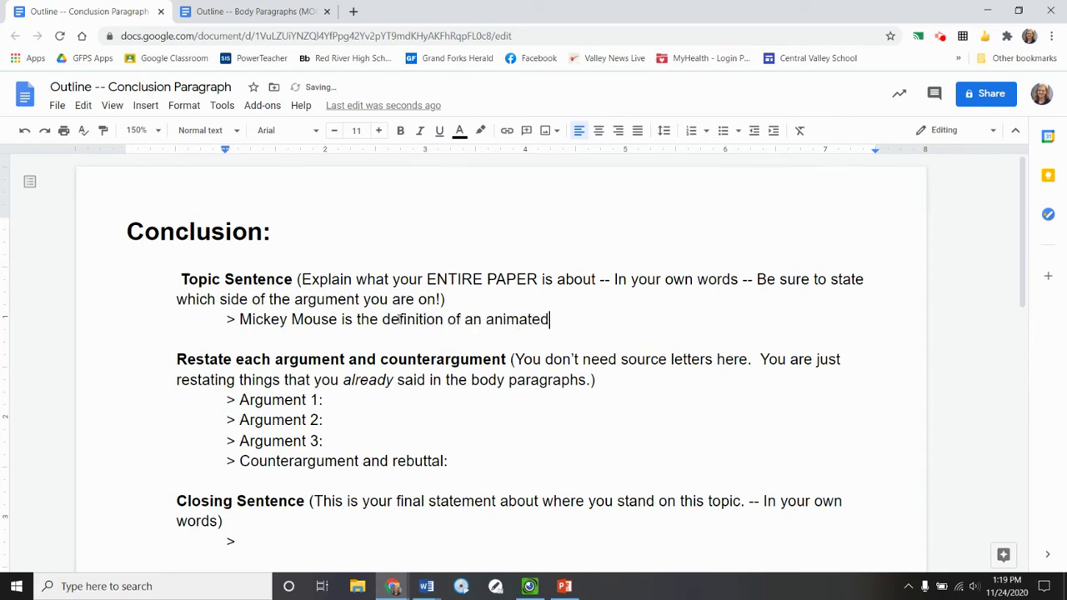
pyautogui.write(' role model.')
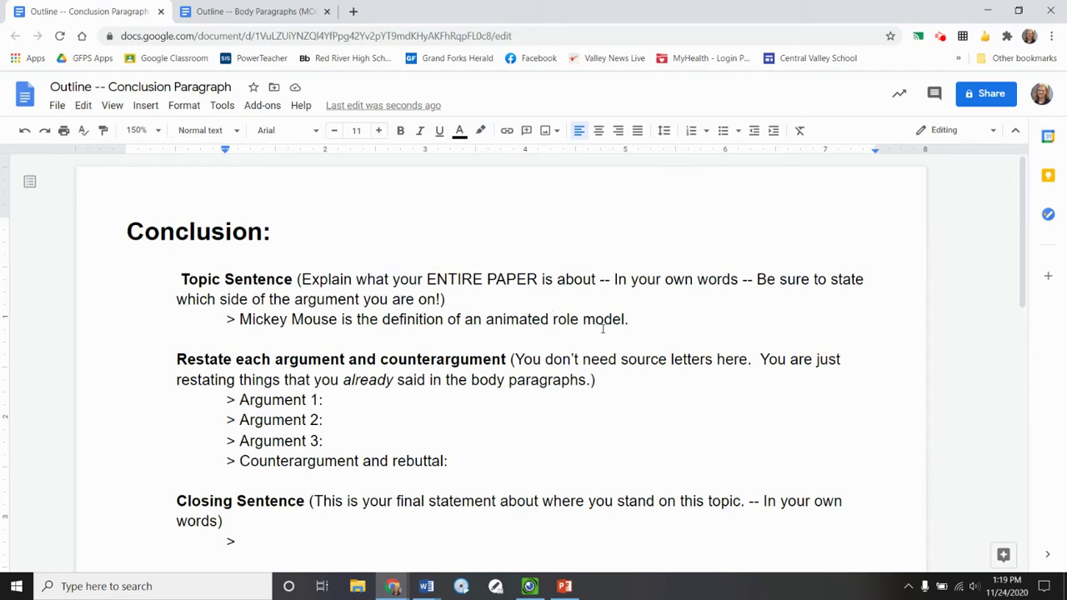
pyautogui.moveTo(632, 327); pyautogui.dragTo(245, 323)
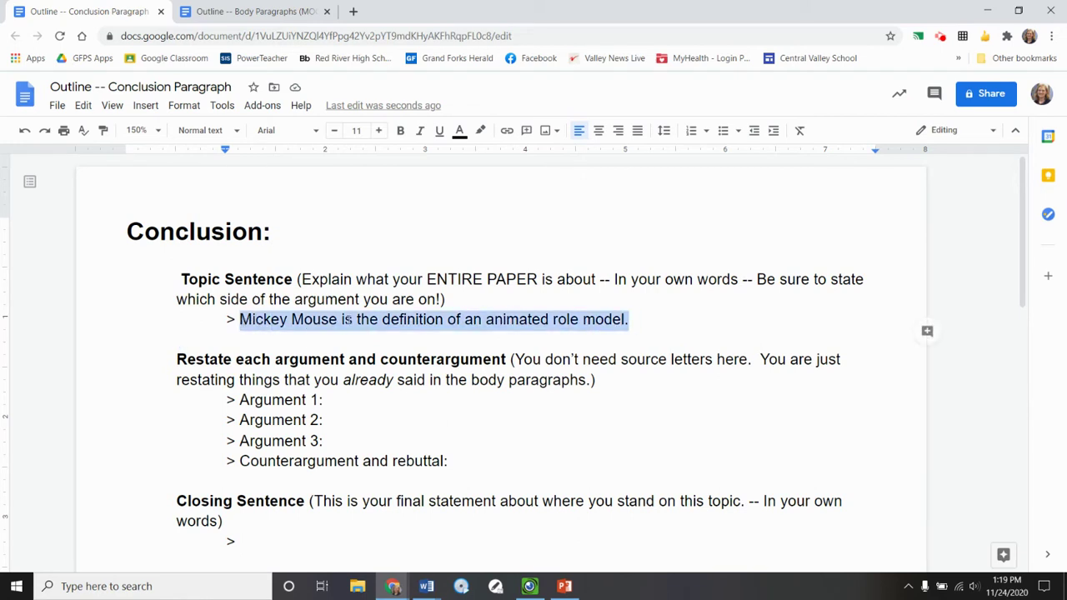
# Add a '> Argument 4:' line below Argument 3, then view the Body Paragraphs example
pyautogui.click(561, 398)
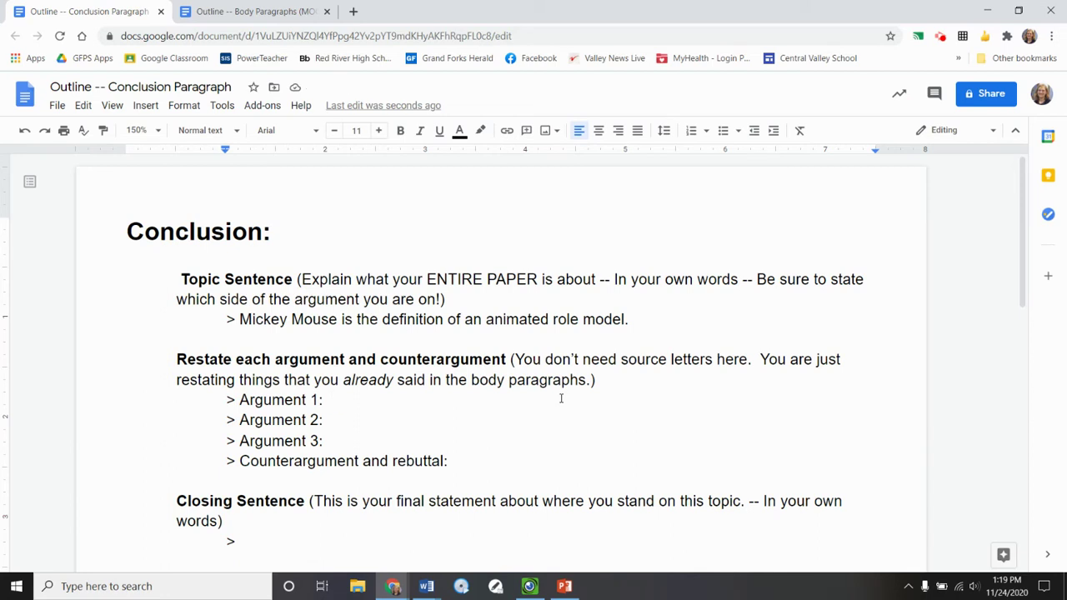
pyautogui.click(349, 442)
pyautogui.press('Return')
pyautogui.write('> A')
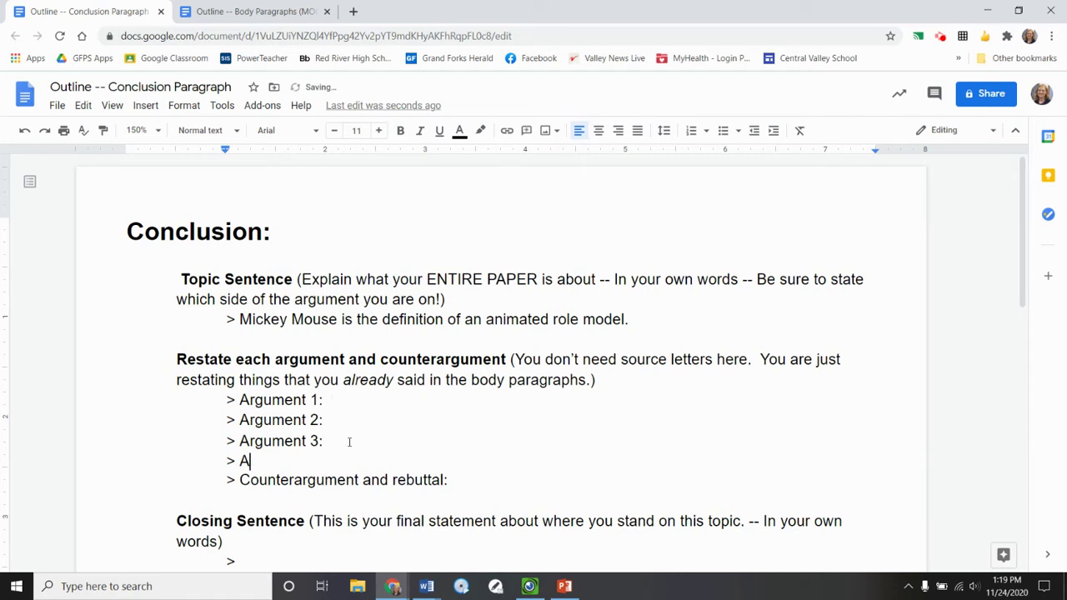
pyautogui.write('rgument 4:')
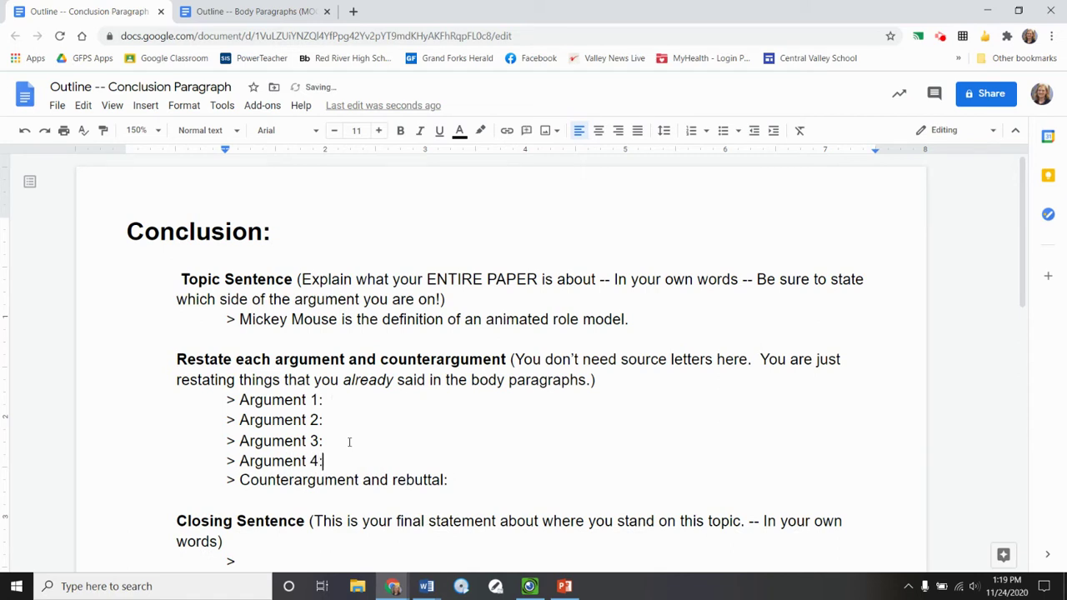
pyautogui.click(363, 396)
pyautogui.click(242, 11)
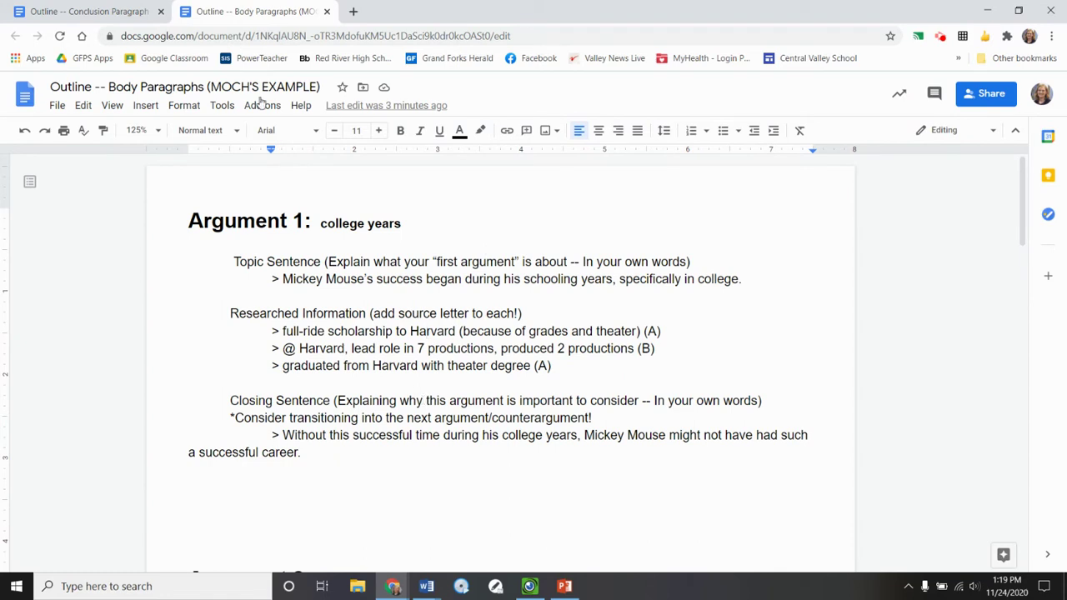
# Enter 'college years -- already showing signs of success' for Argument 1, checking the Body Paragraphs example
pyautogui.click(118, 13)
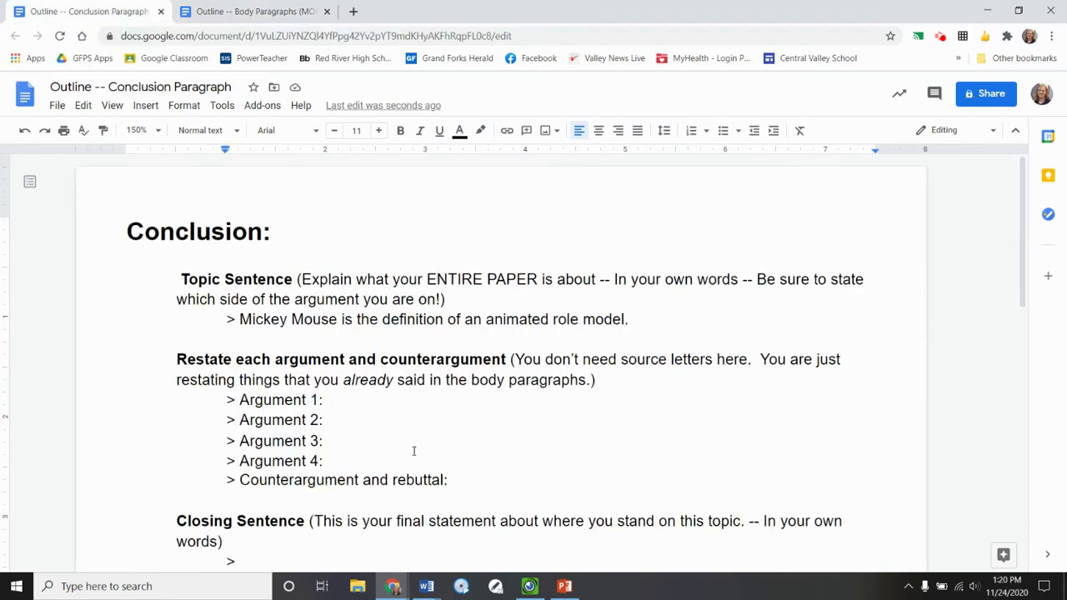
pyautogui.write('college years')
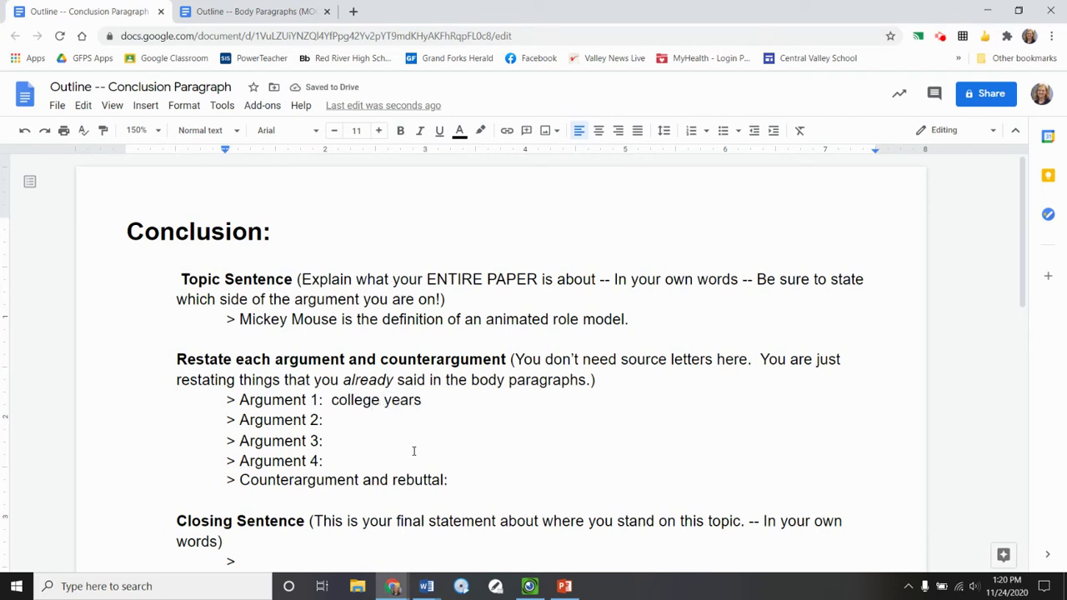
pyautogui.write(' -- already sh')
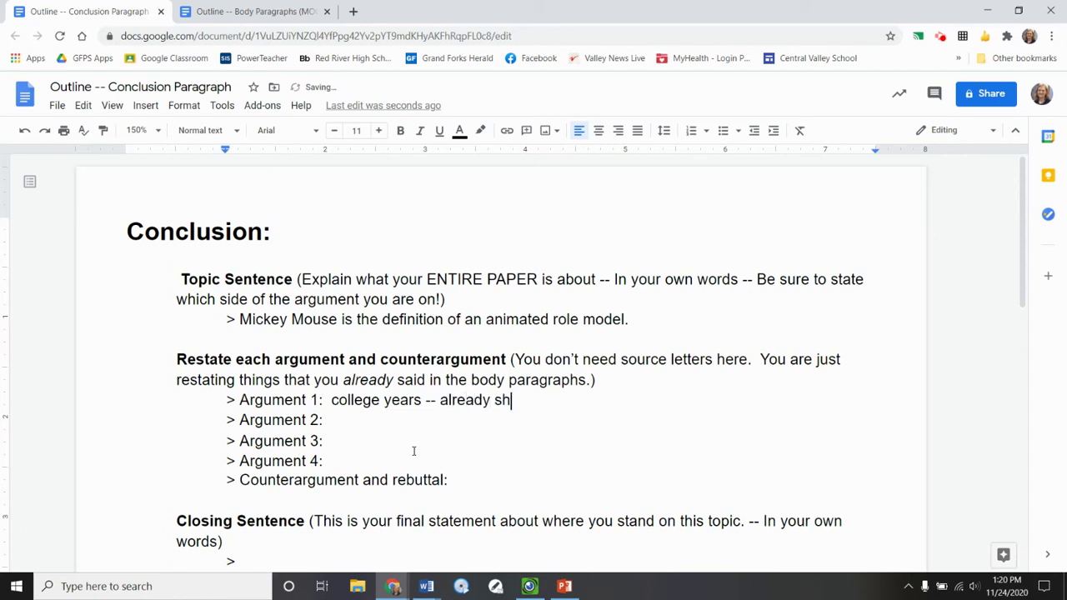
pyautogui.write('owing signs of success')
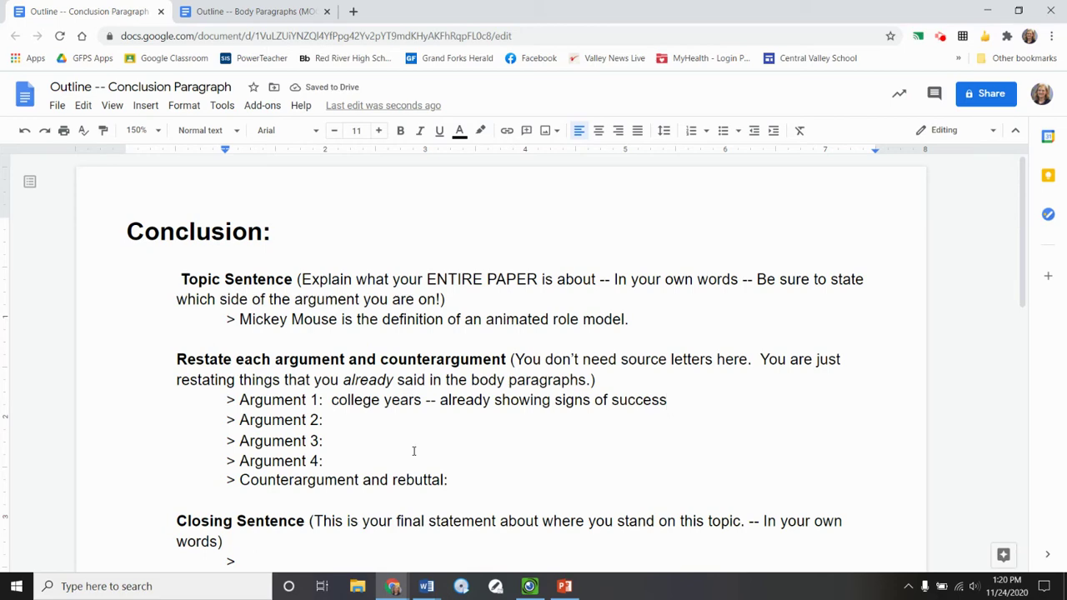
pyautogui.click(243, 12)
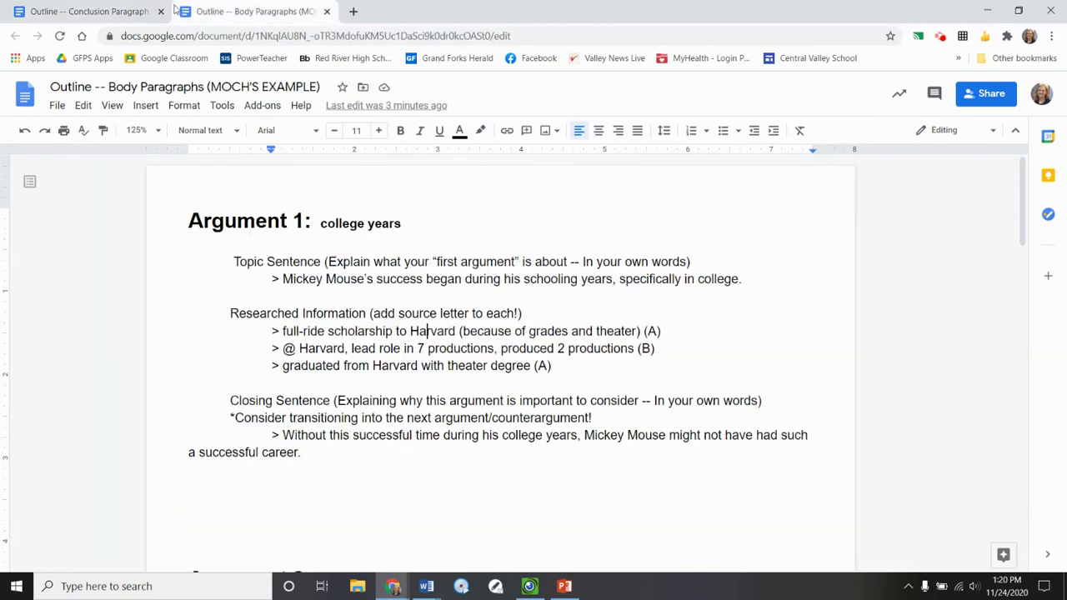
pyautogui.click(139, 13)
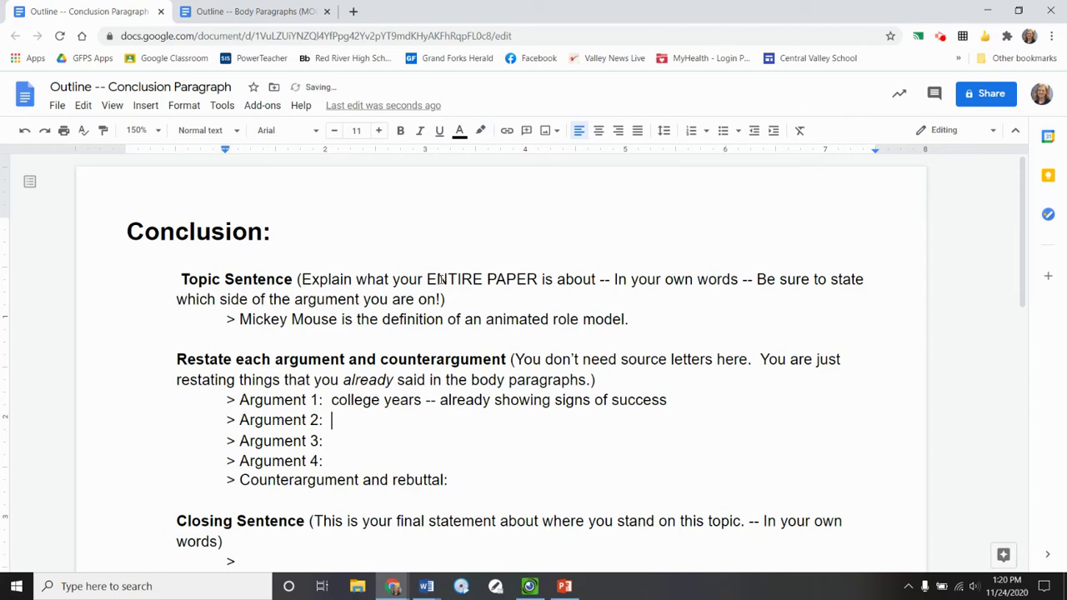
pyautogui.click(287, 10)
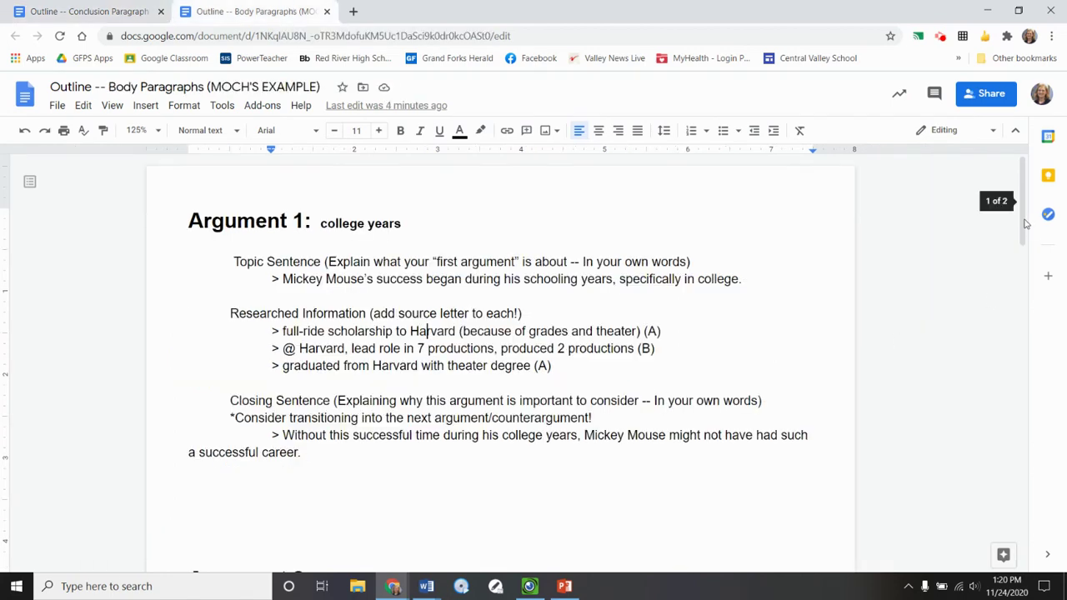
# Enter 'career --- very successful' on the Argument 2 line of the conclusion outline
pyautogui.moveTo(1026, 223); pyautogui.dragTo(1025, 312)
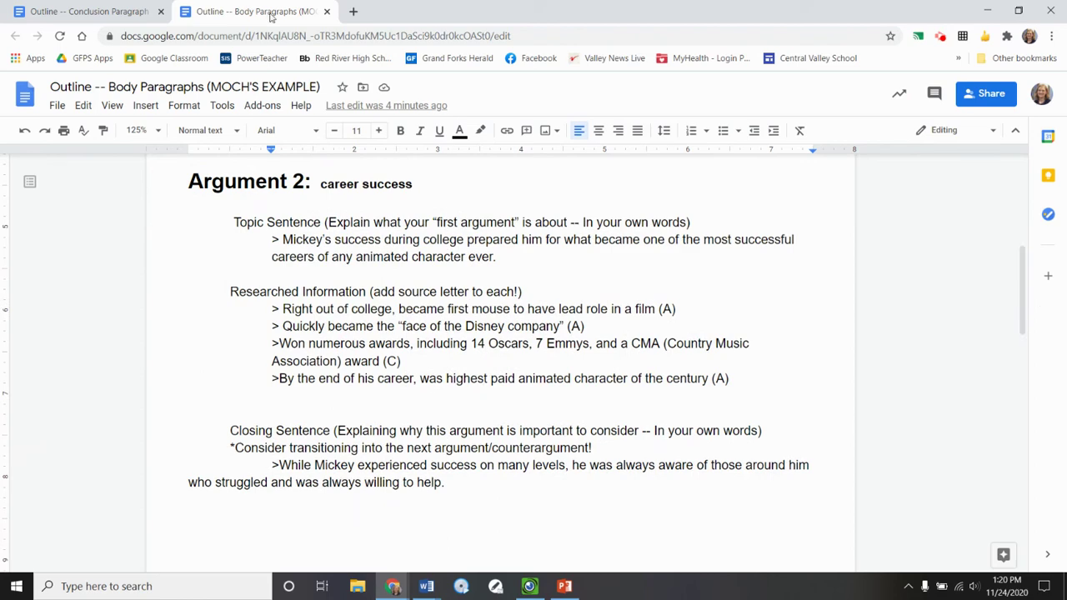
pyautogui.click(87, 12)
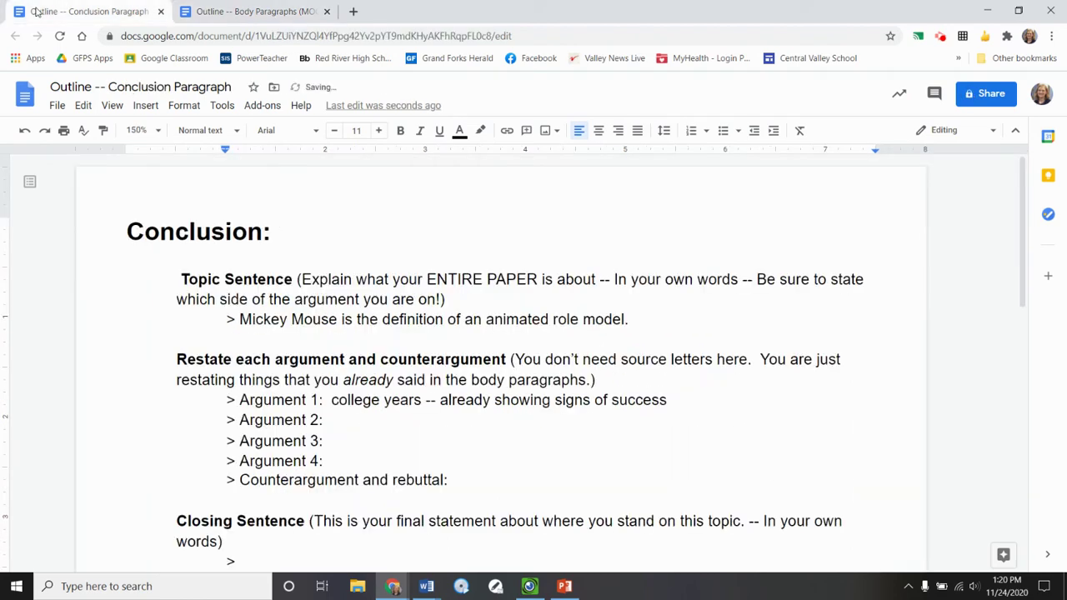
pyautogui.click(367, 421)
pyautogui.write('career --- very successful')
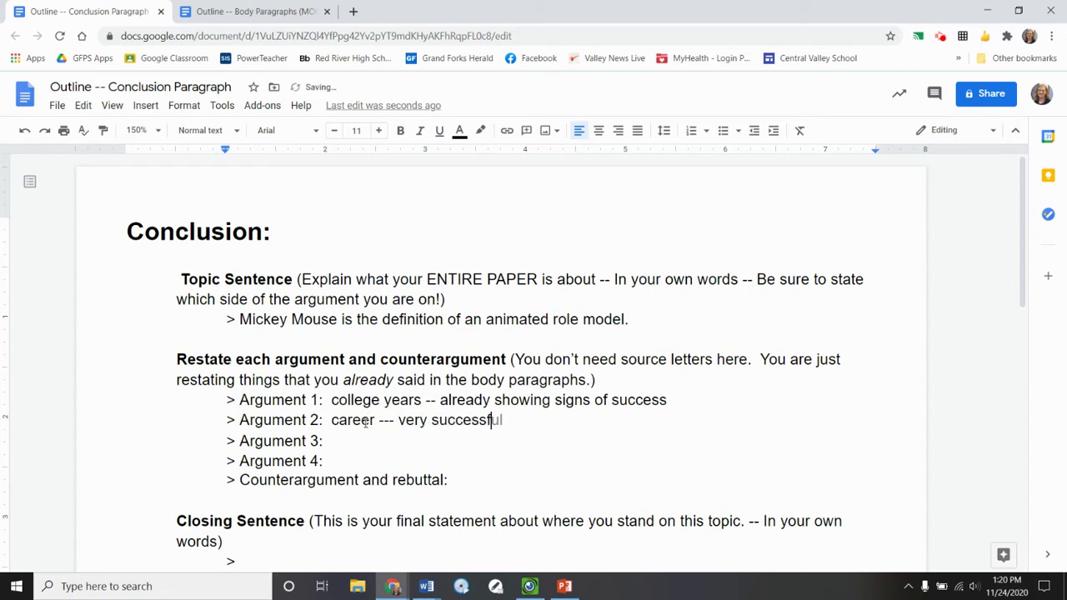
pyautogui.click(352, 443)
# Scroll the Body Paragraphs example down to its Argument 3
pyautogui.click(255, 11)
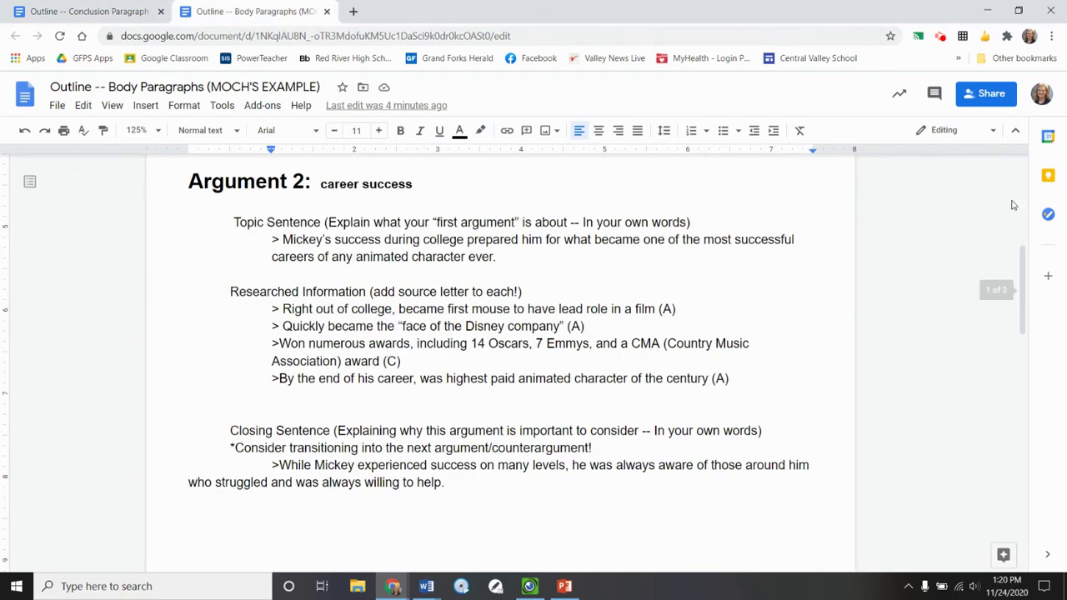
pyautogui.scroll(-1, 1033, 312)
pyautogui.scroll(-6, 1033, 312)
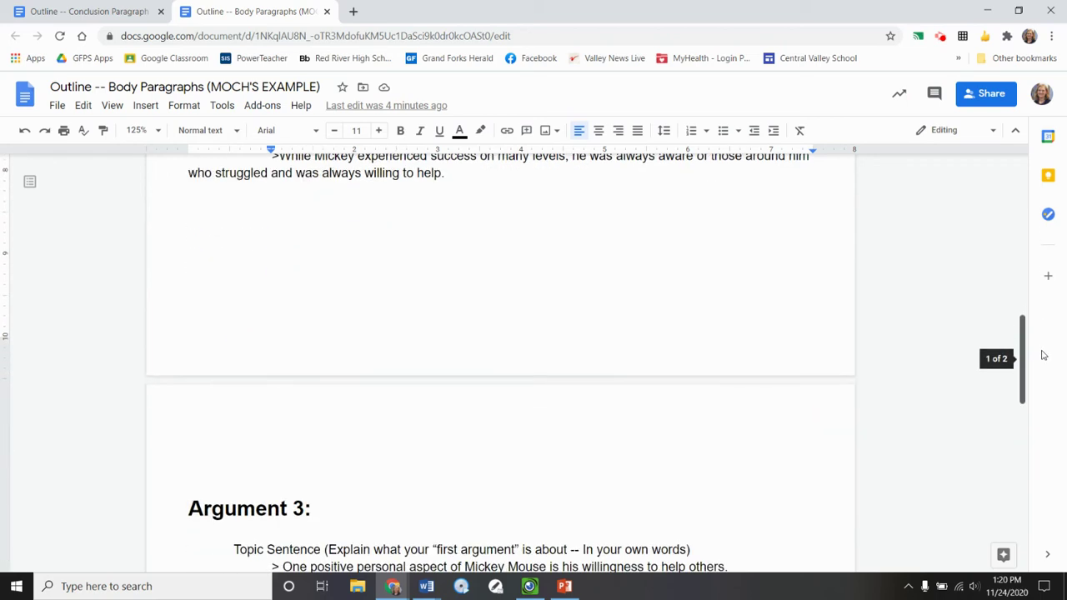
pyautogui.scroll(-1, 1037, 407)
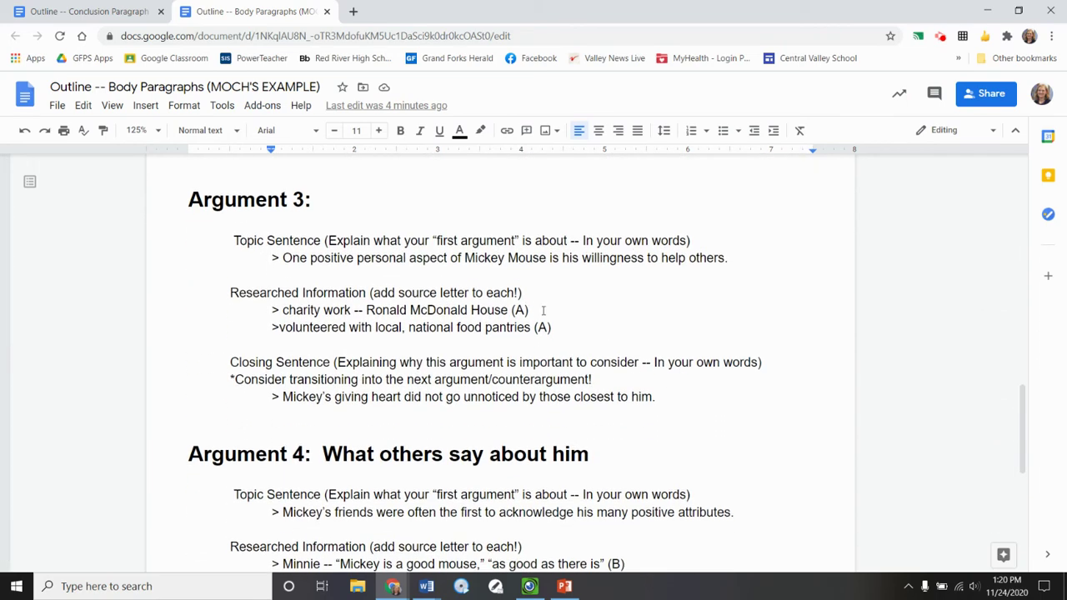
# Enter 'regularly volunteered, did charity work' for Argument 3 in the conclusion outline
pyautogui.hotkey('ctrl', 'pageup')
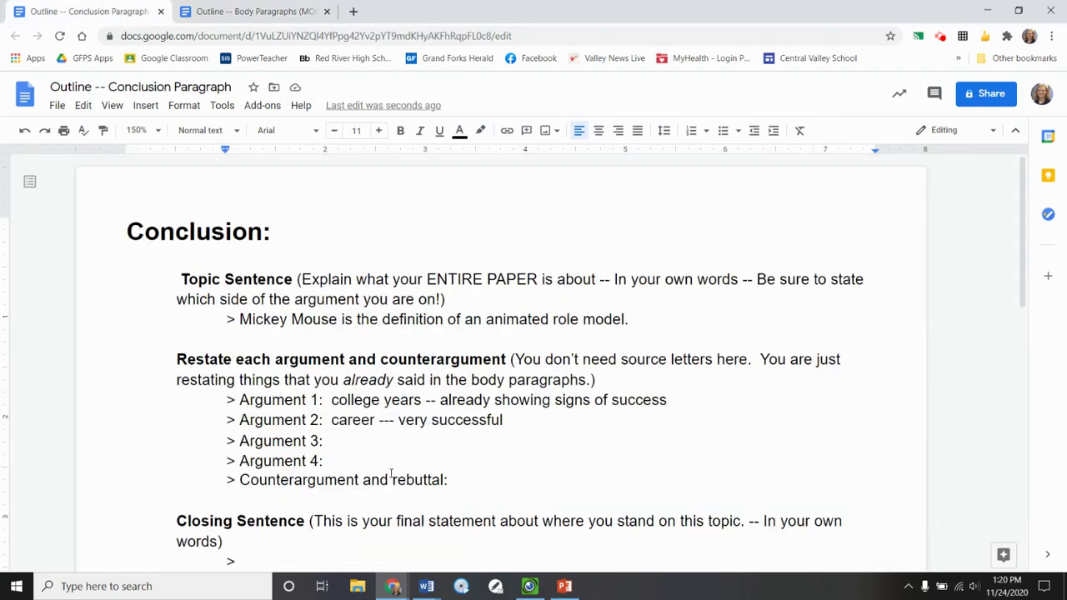
pyautogui.write('regularly co')
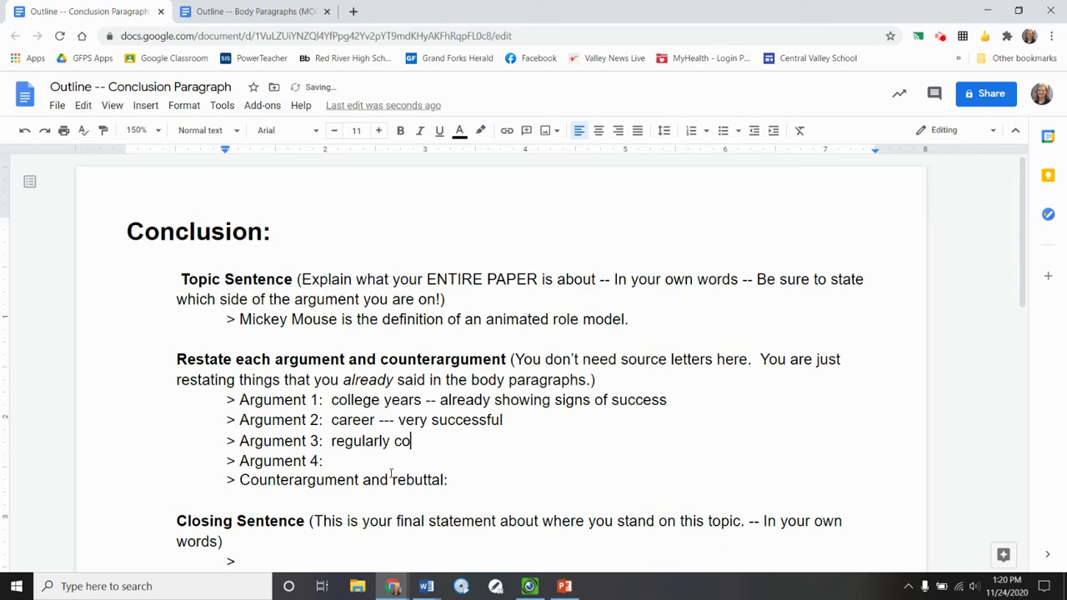
pyautogui.press('BackSpace')
pyautogui.press('BackSpace')
pyautogui.write('volunteered, did char')
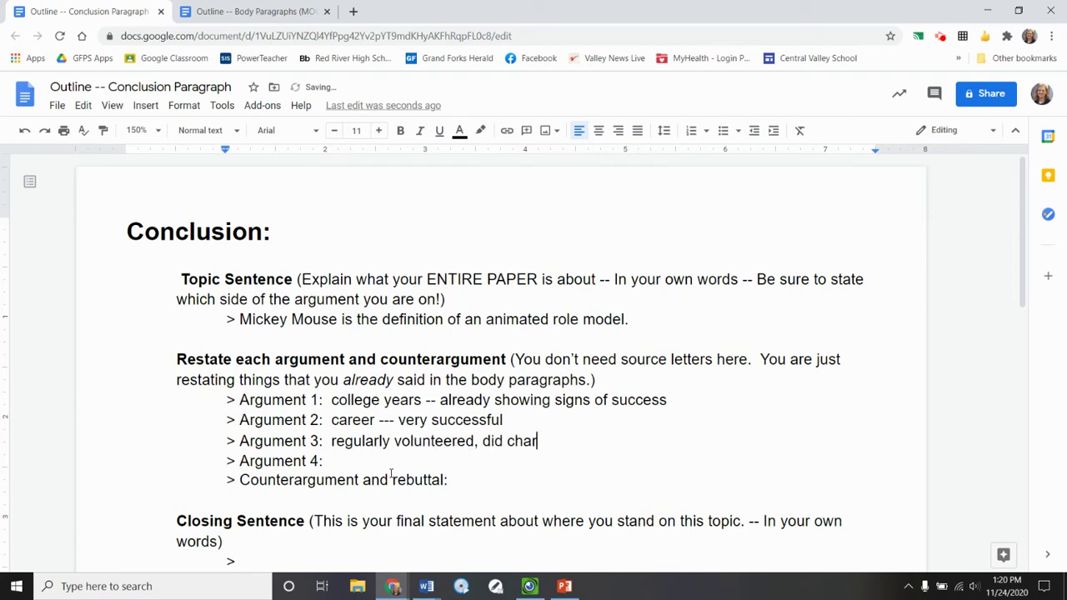
pyautogui.write('ity work')
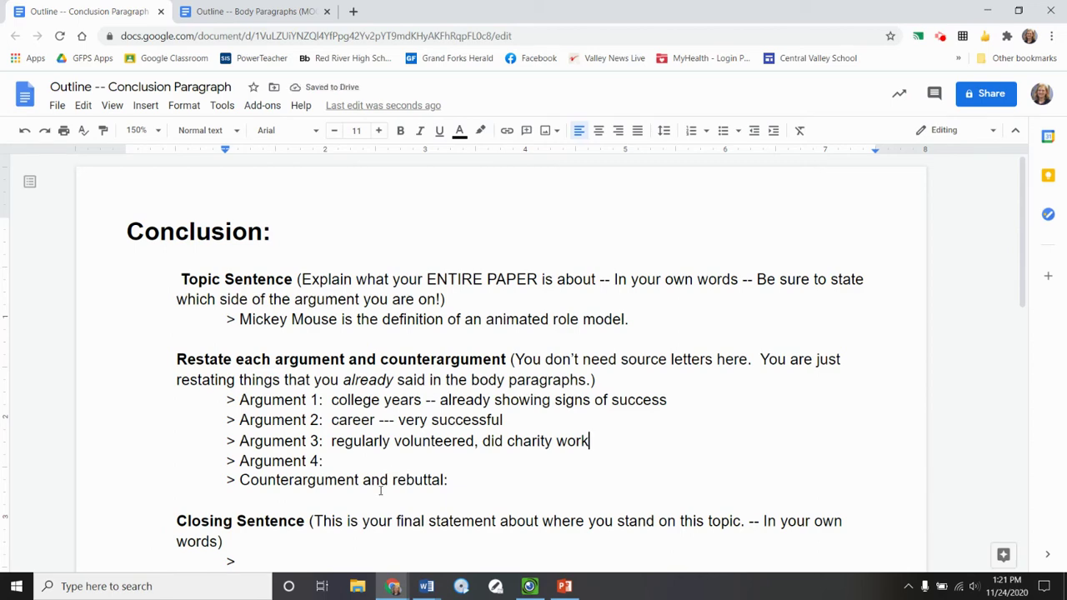
# Check the example's Argument 4, then enter 'Others think positively of him' for Argument 4
pyautogui.click(377, 463)
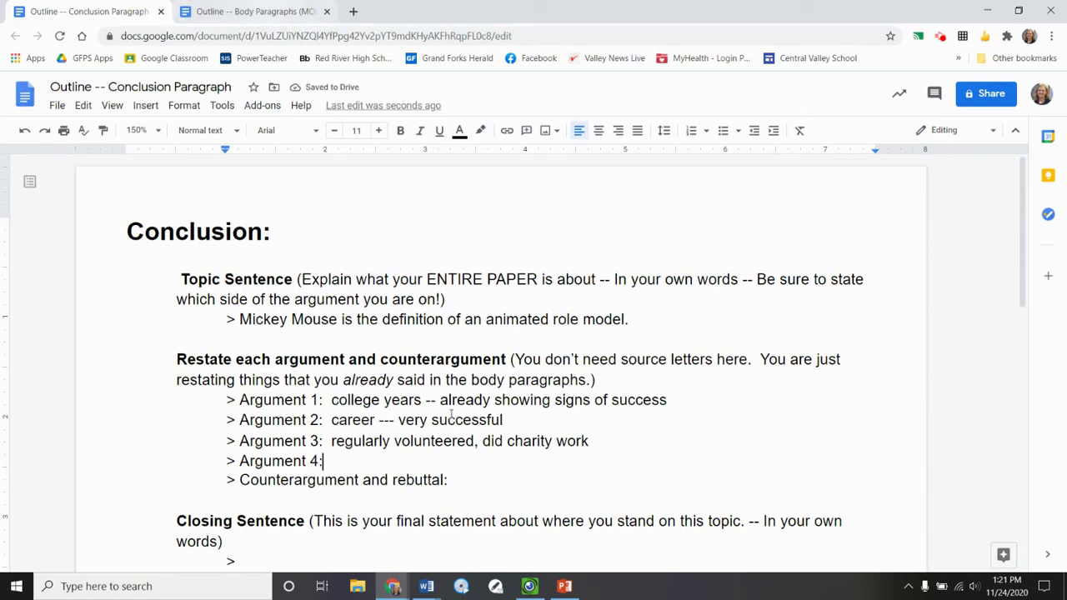
pyautogui.click(294, 13)
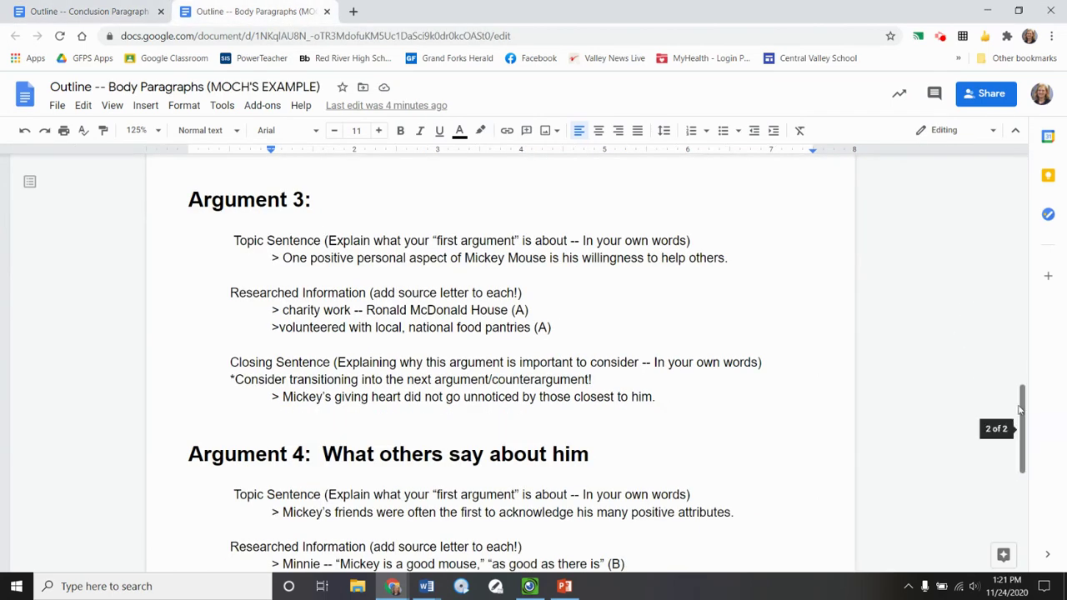
pyautogui.moveTo(1020, 408); pyautogui.dragTo(1022, 448)
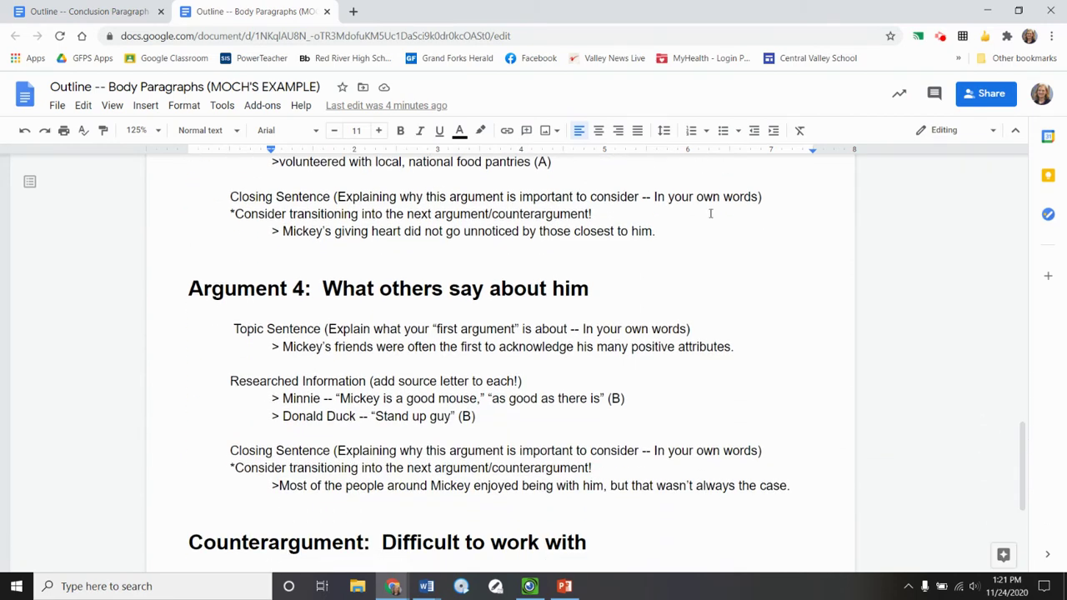
pyautogui.click(136, 8)
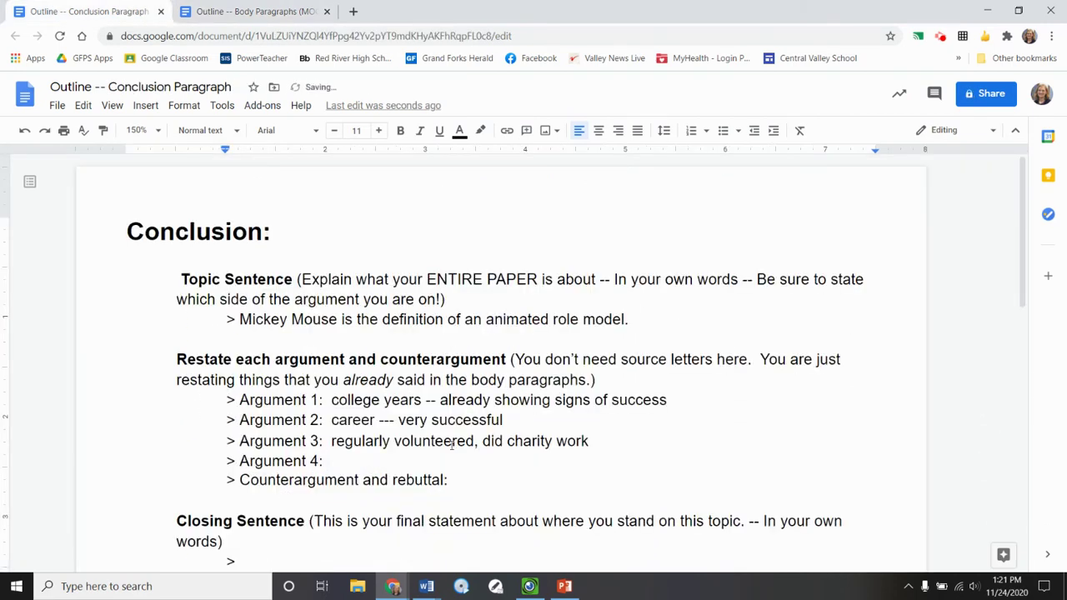
pyautogui.write('Others think ')
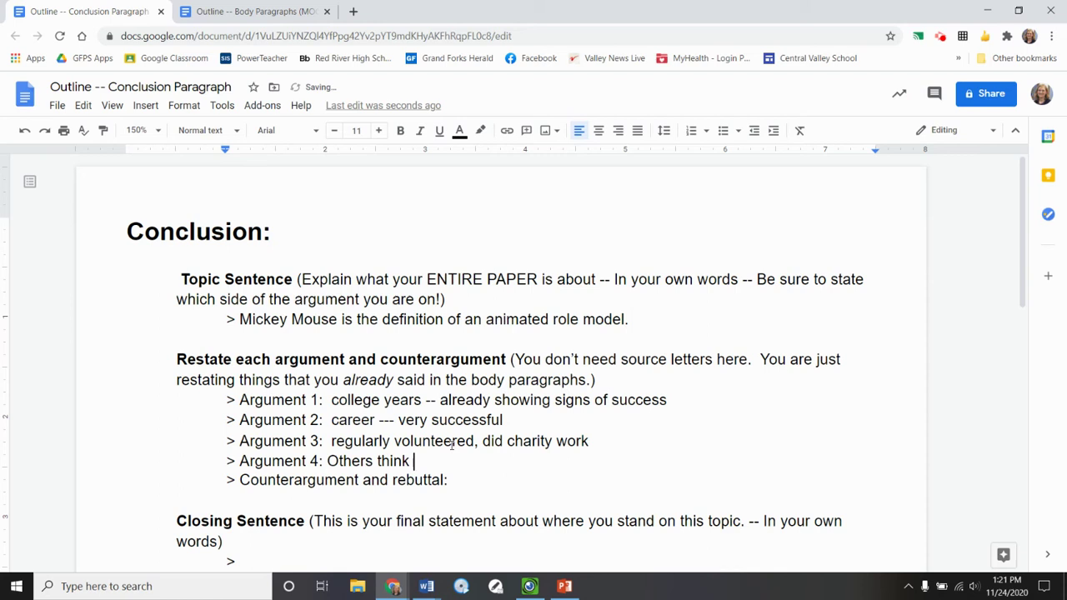
pyautogui.write('positively of him')
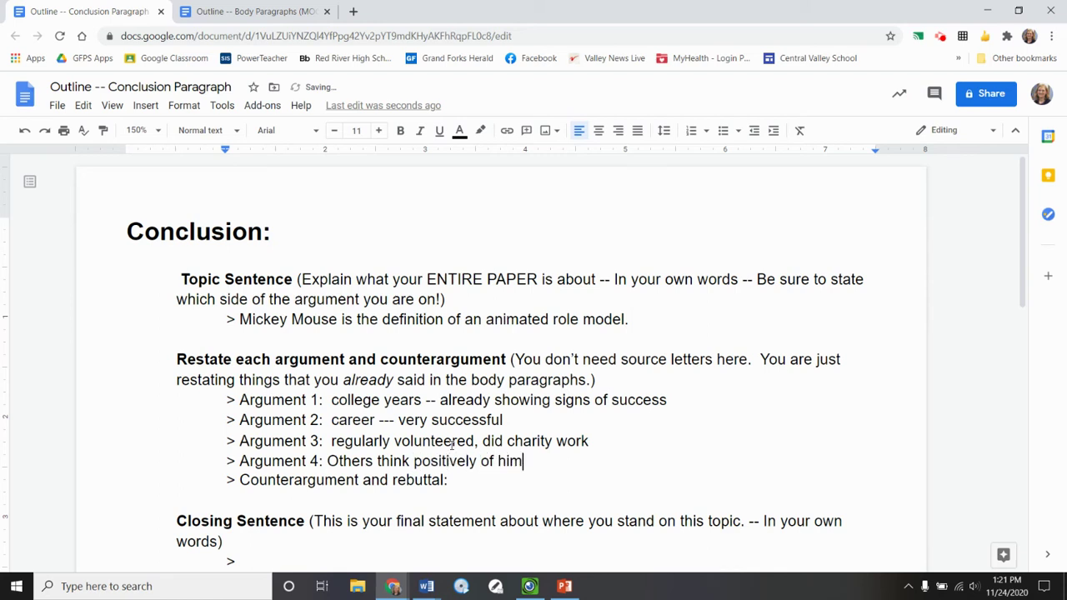
# Replace '(outshines)' with 'overrides' in the Body Paragraphs counterargument closing sentence
pyautogui.click(496, 482)
pyautogui.click(250, 12)
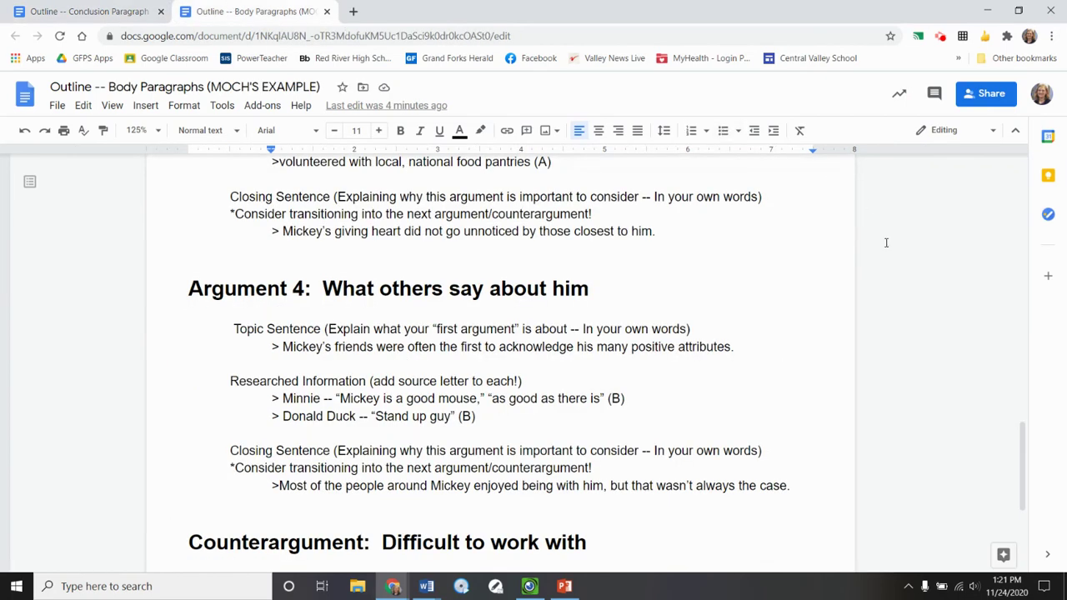
pyautogui.moveTo(1014, 424); pyautogui.dragTo(1031, 507)
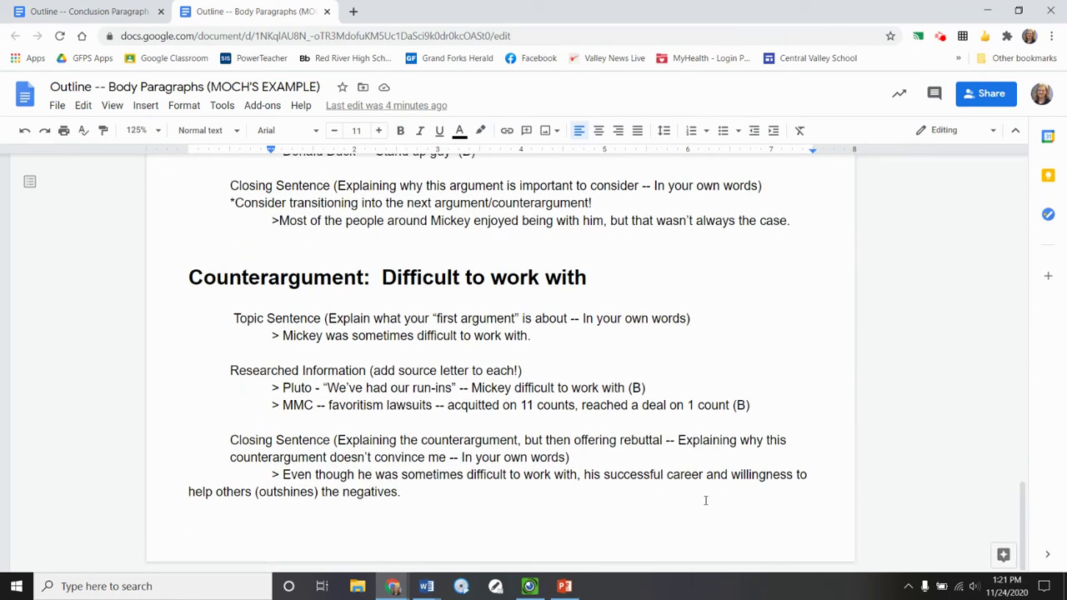
pyautogui.click(595, 500)
pyautogui.moveTo(595, 500); pyautogui.dragTo(585, 475)
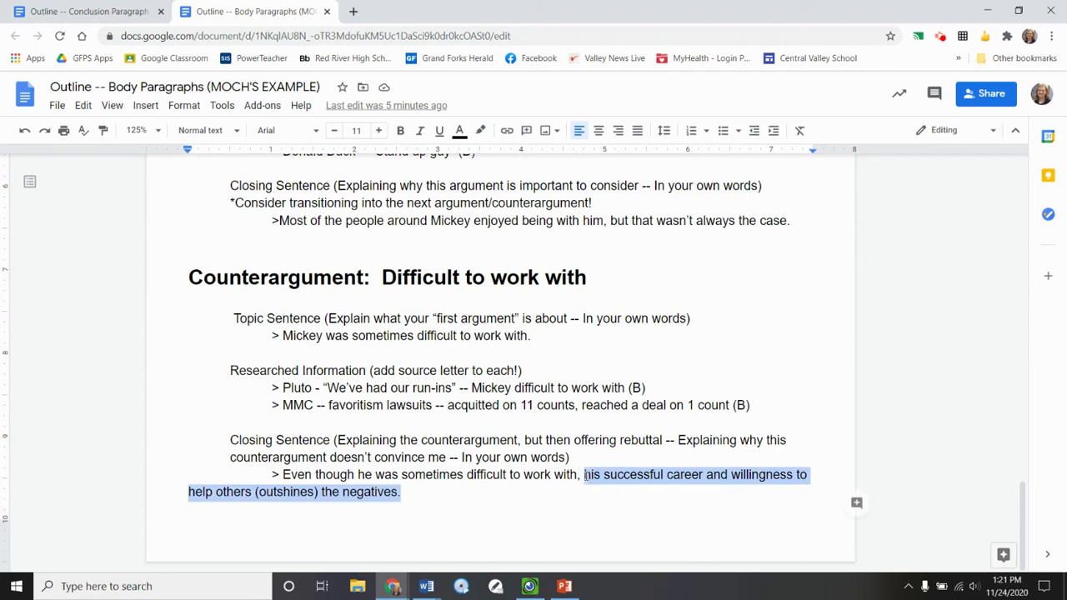
pyautogui.click(467, 498)
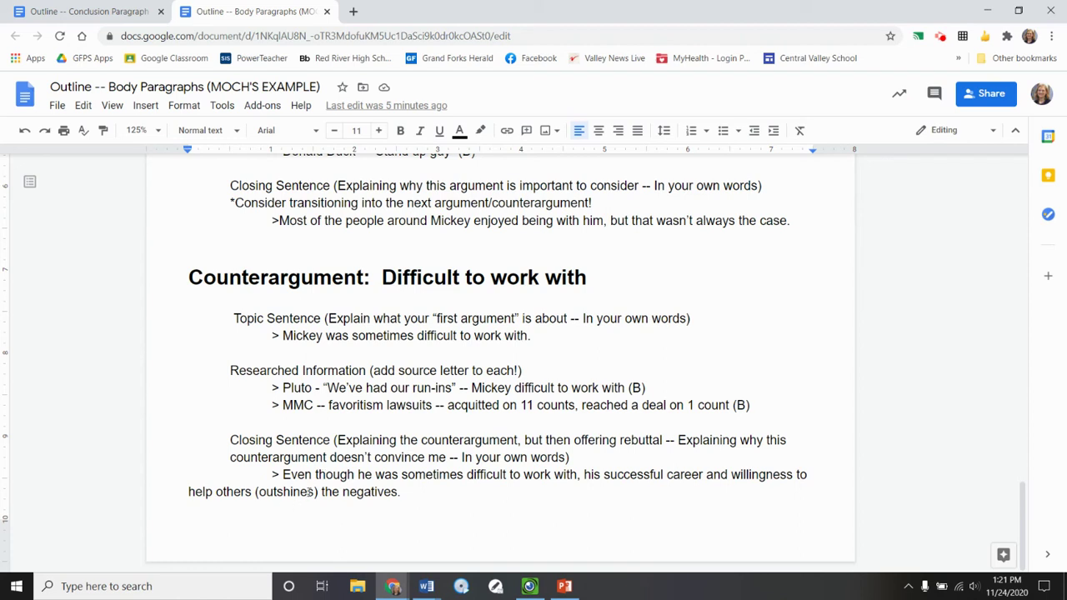
pyautogui.moveTo(319, 492); pyautogui.dragTo(256, 492)
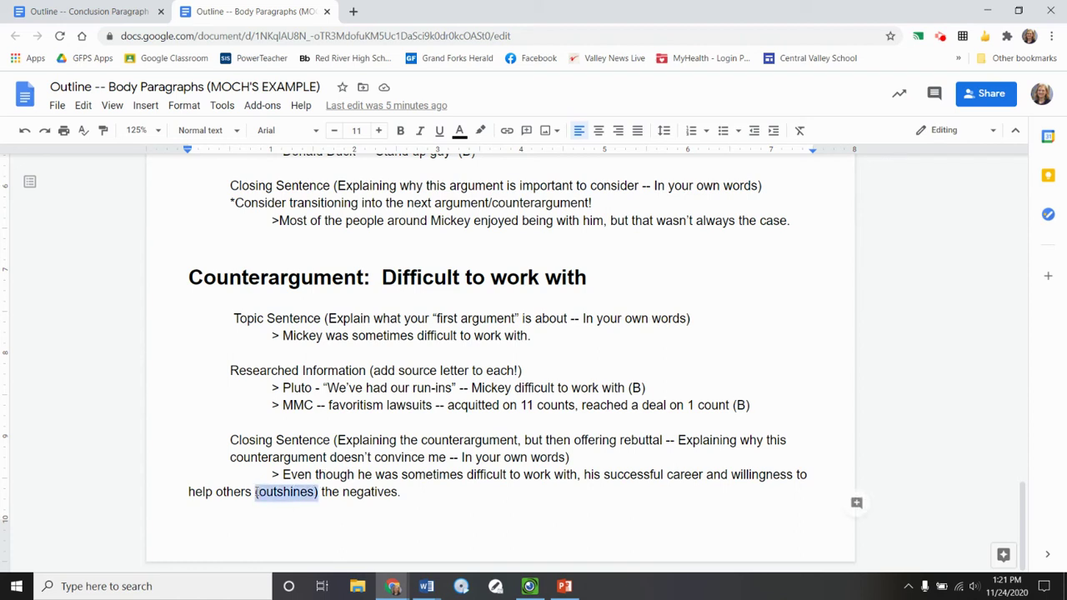
pyautogui.write('override')
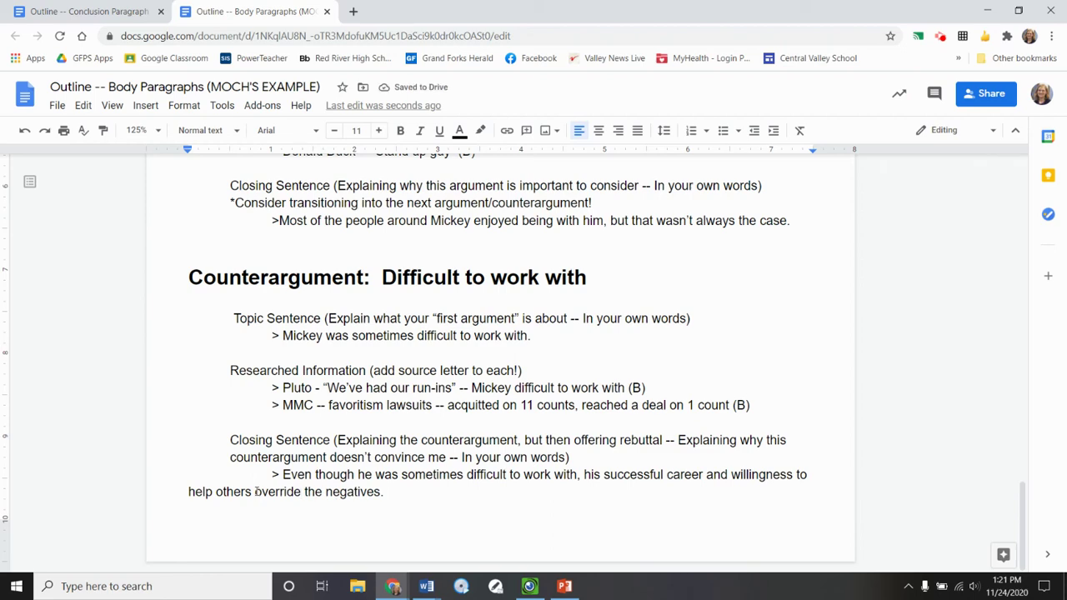
pyautogui.write('s')
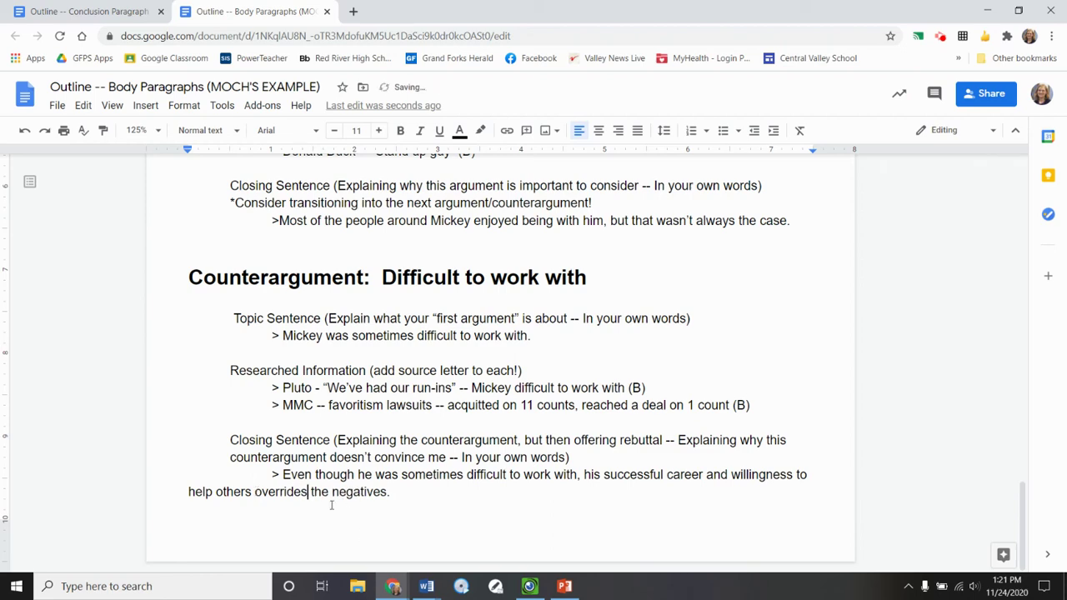
pyautogui.click(66, 12)
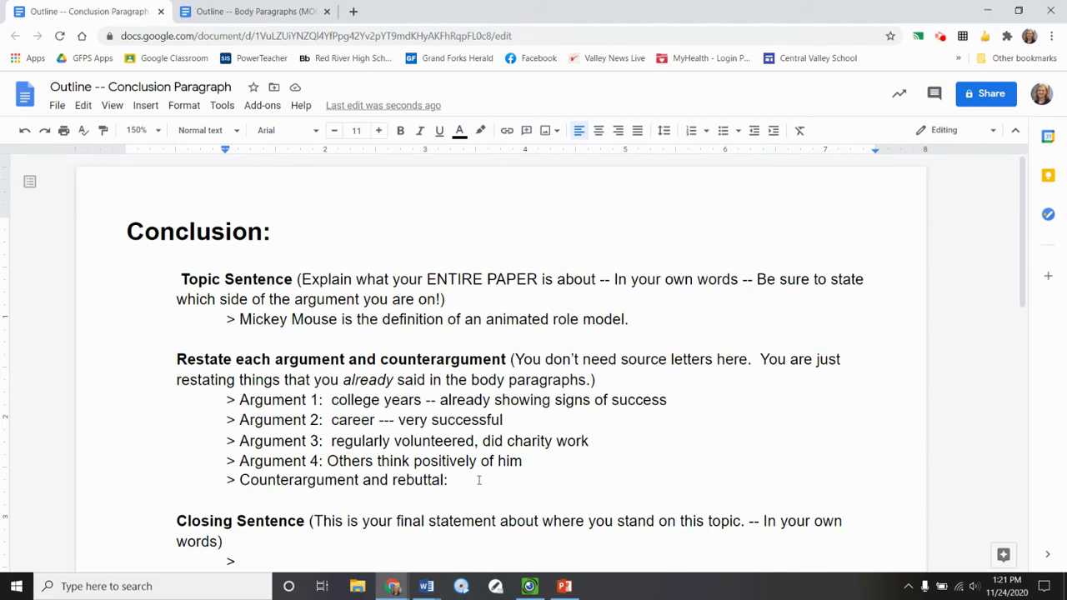
# Type 'Sometimes difficult to work with, but success and desire to help others is more powerful than that one bad quality'
pyautogui.write('Sometimes diffic')
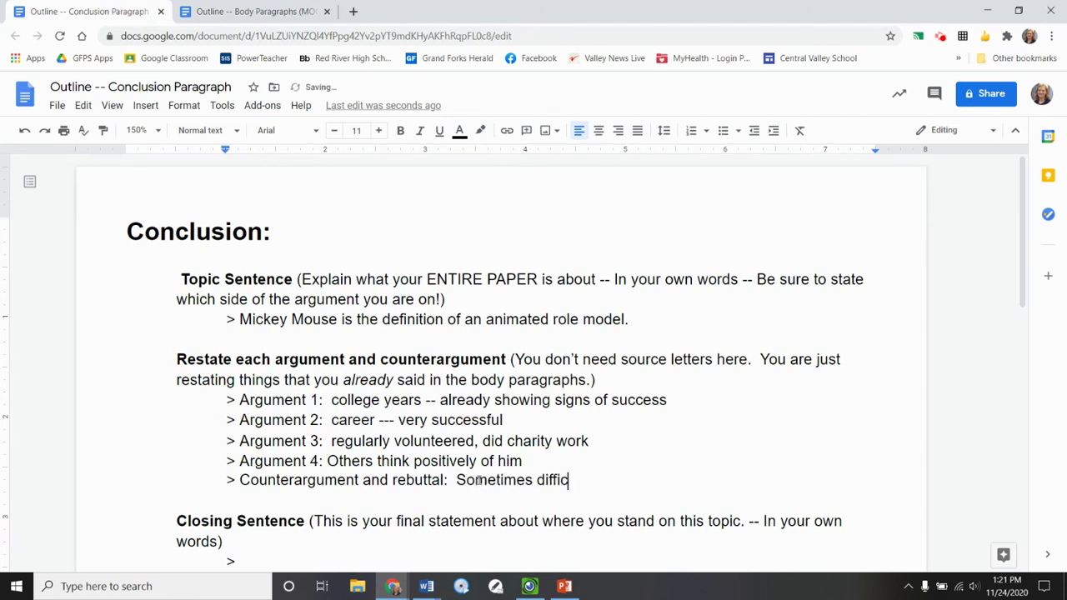
pyautogui.write('ult to work with')
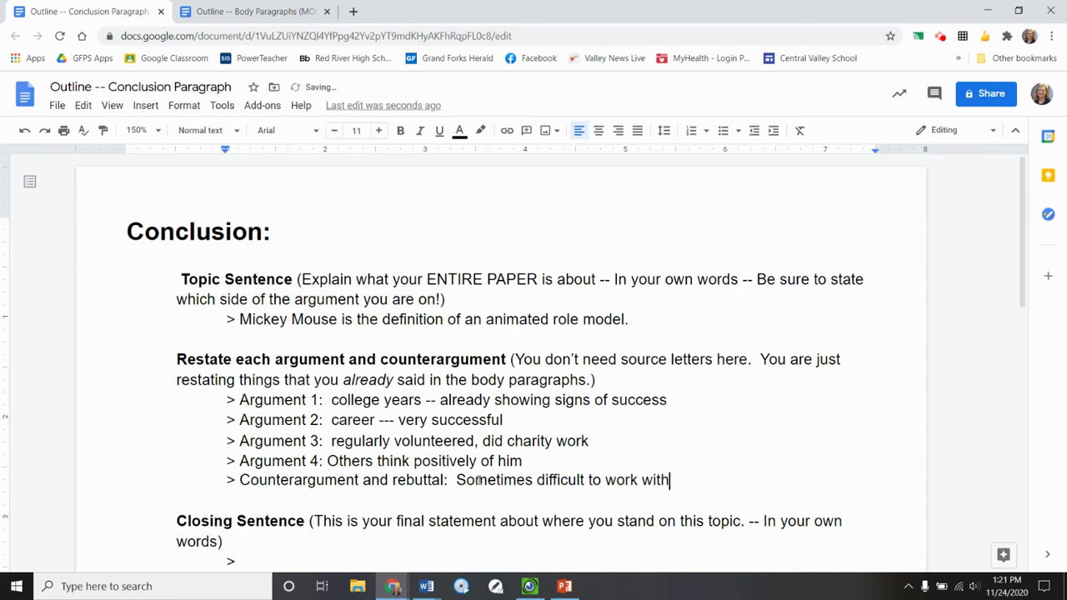
pyautogui.write(', but success and')
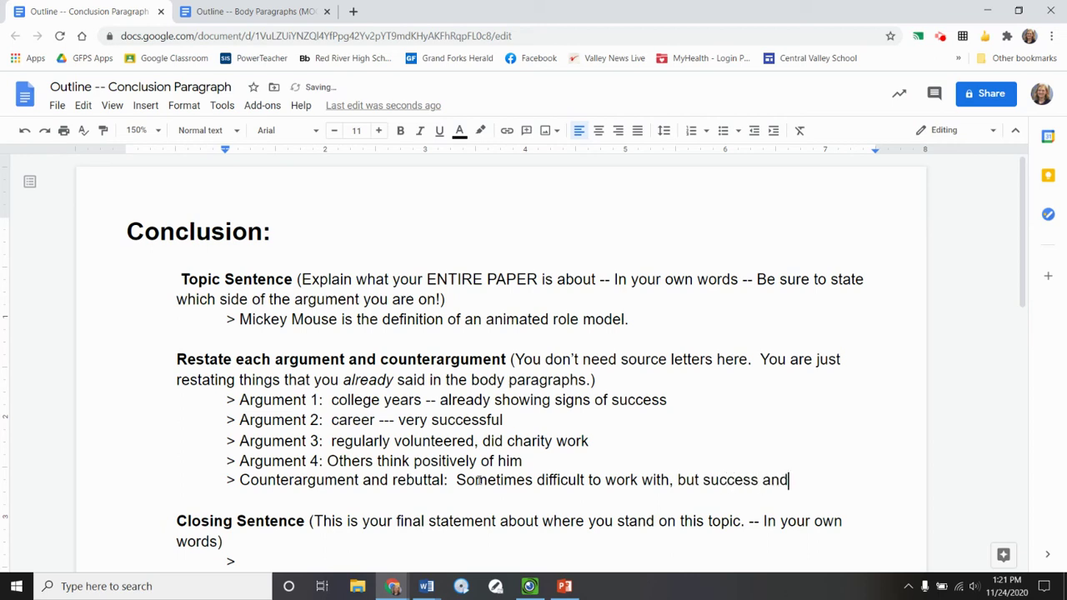
pyautogui.write(' wi')
pyautogui.press('BackSpace')
pyautogui.press('BackSpace')
pyautogui.write('desire to help others')
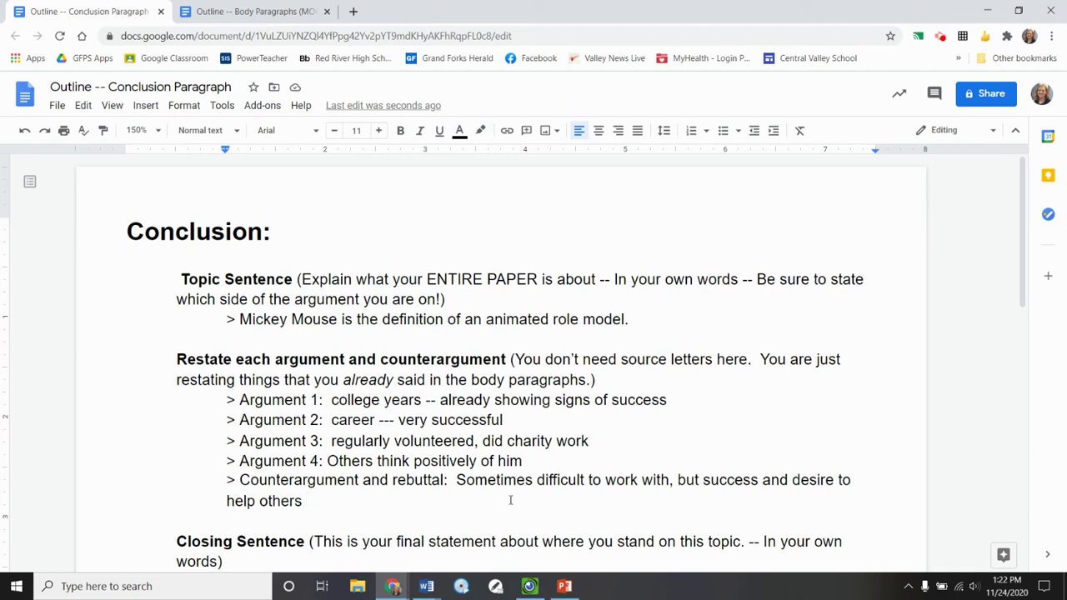
pyautogui.write('is more pow')
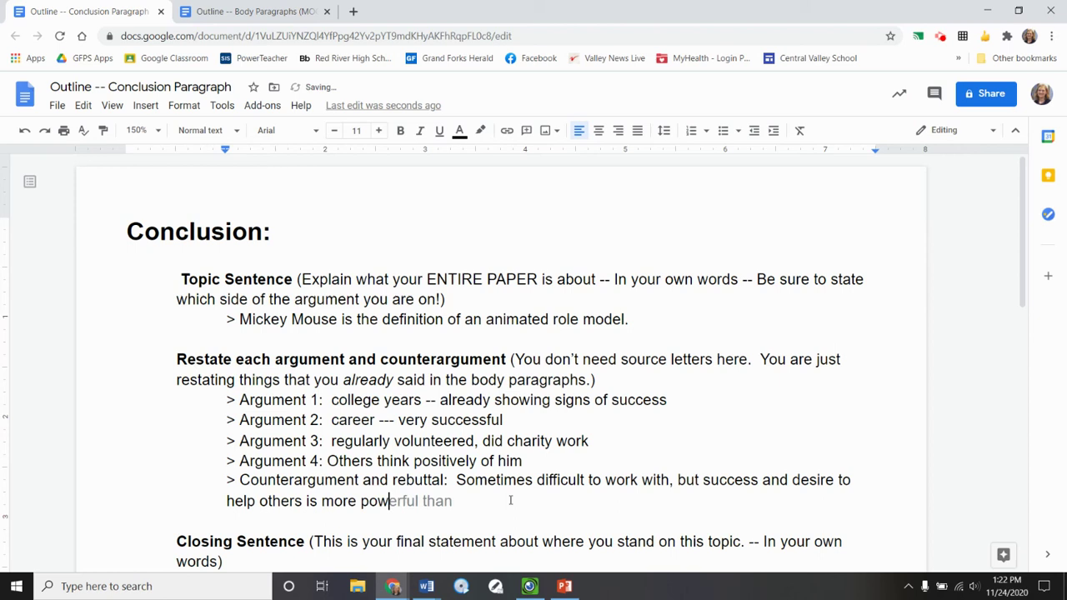
pyautogui.write('erful than that one bad q')
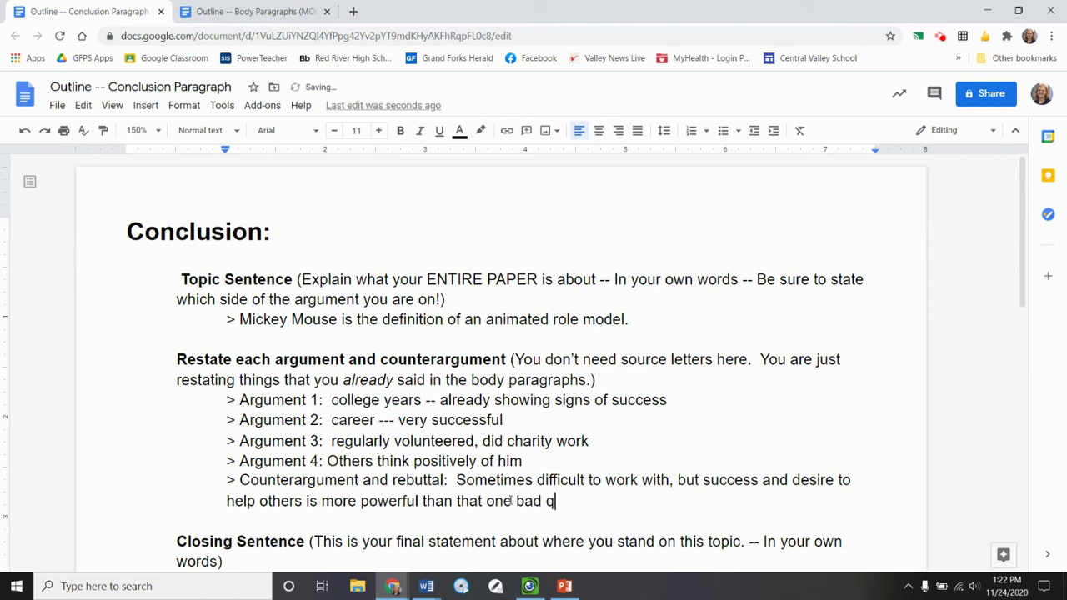
pyautogui.write('uality')
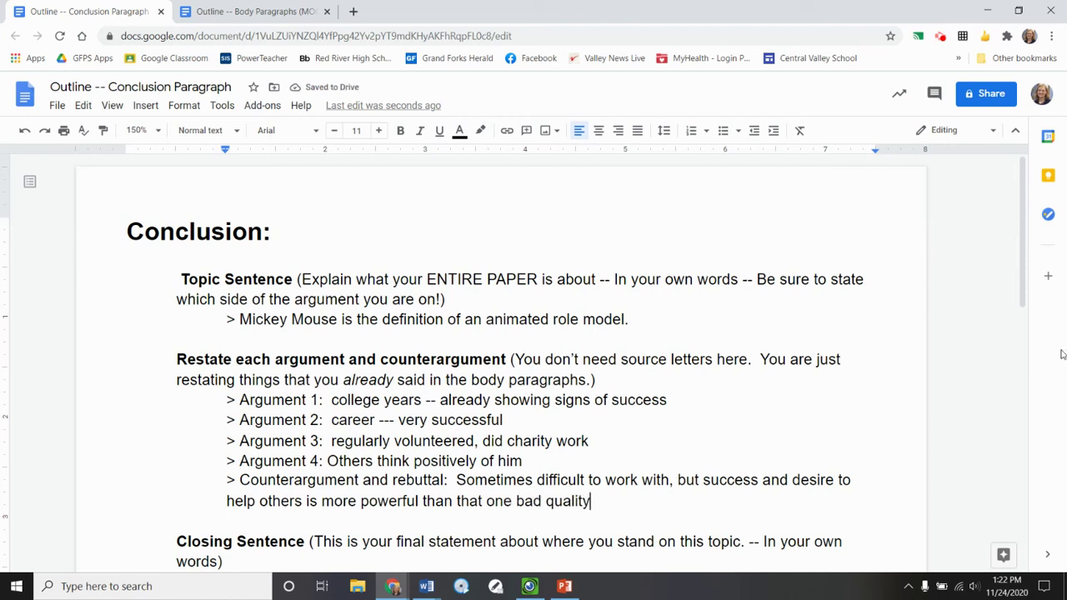
pyautogui.moveTo(1030, 288); pyautogui.dragTo(1026, 375)
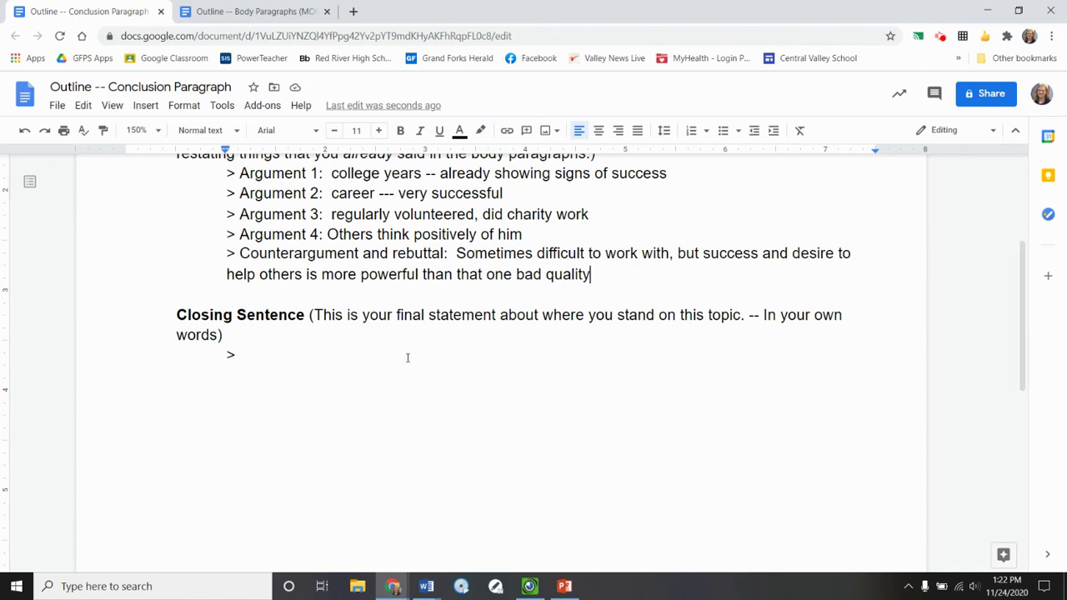
# Under Closing Sentence, enter 'Mickey Mouse is, without a doubt, role model material.' and scroll to the top
pyautogui.click(303, 354)
pyautogui.write('Mickey Mouse is')
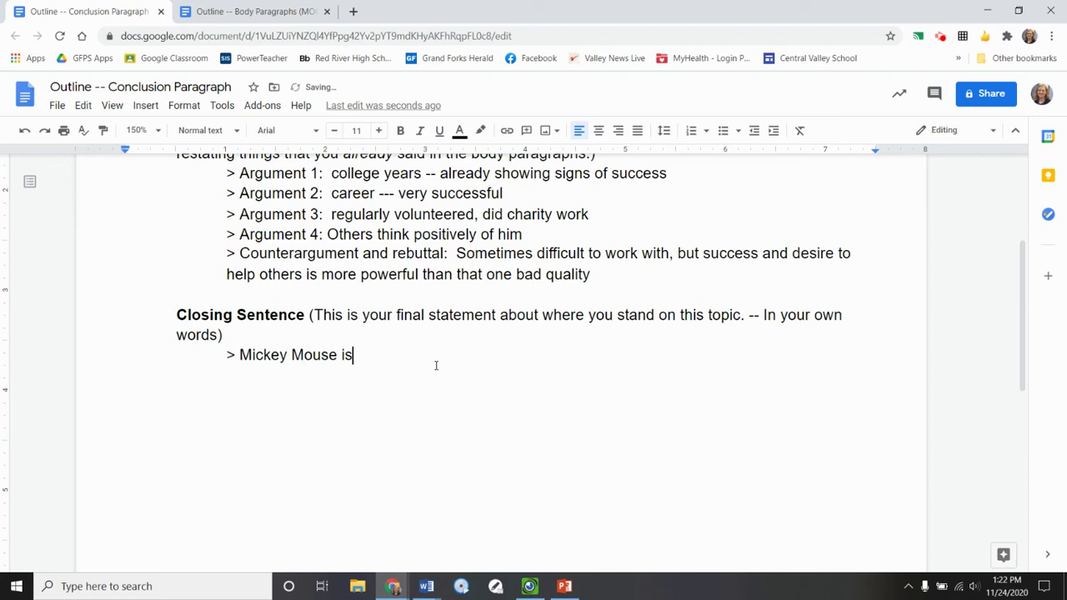
pyautogui.write(', without a doubt, ')
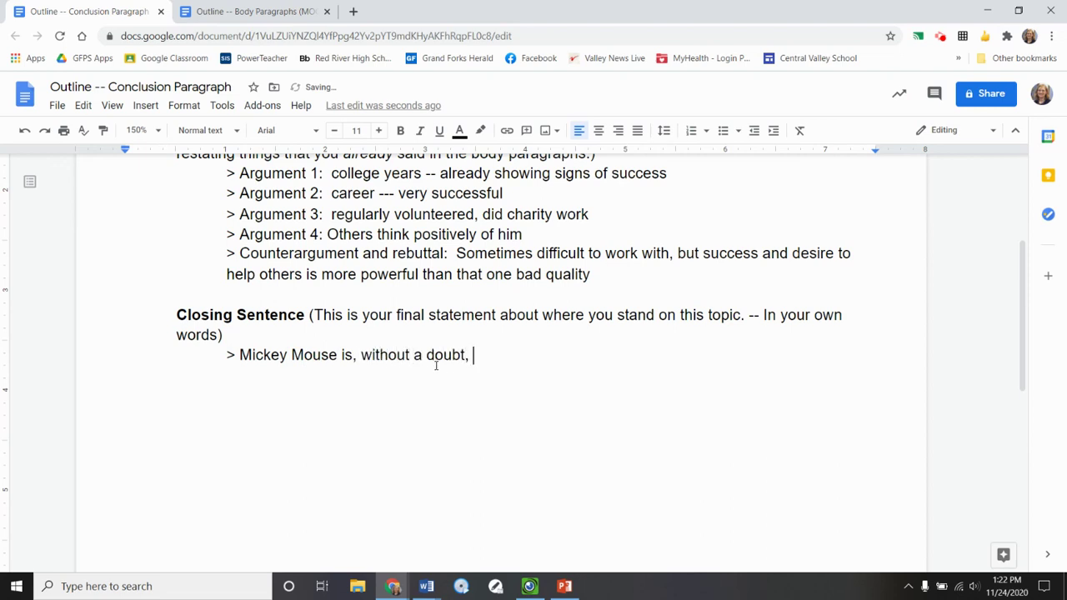
pyautogui.write('role model material')
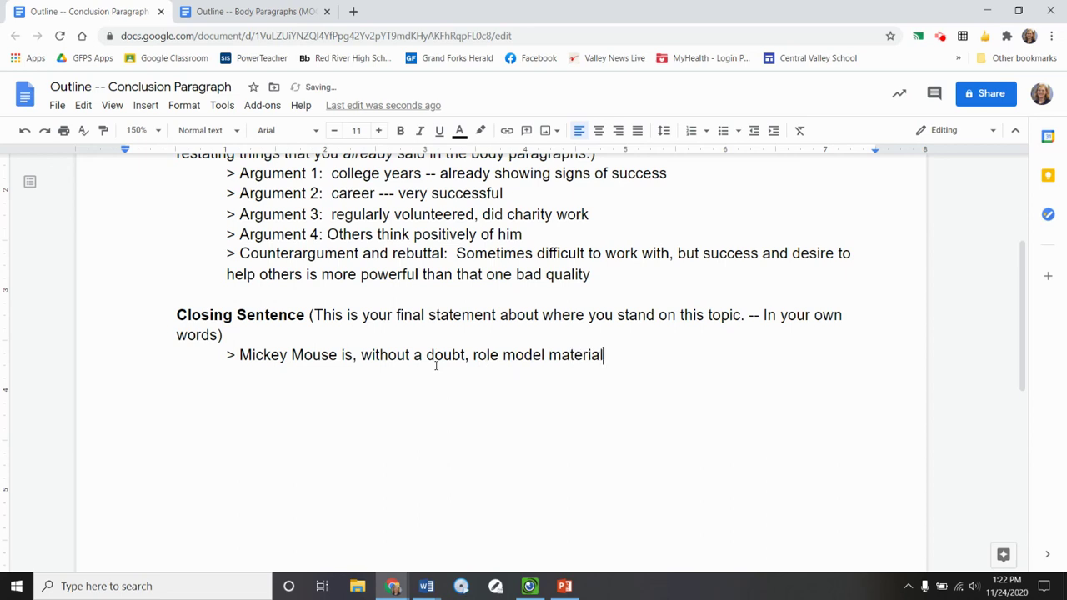
pyautogui.write('.')
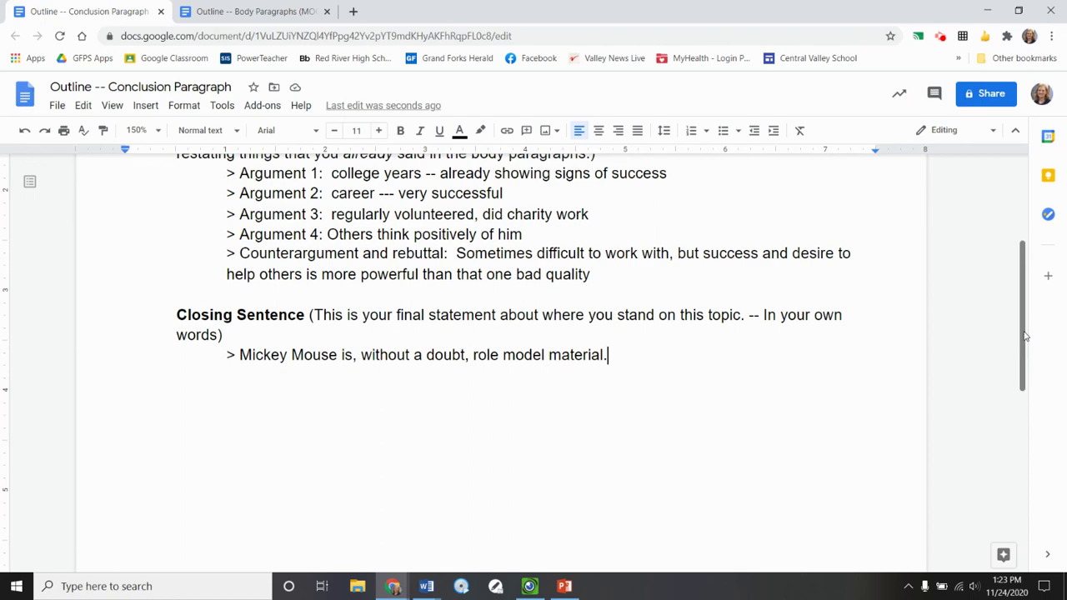
pyautogui.scroll(3, 1027, 288)
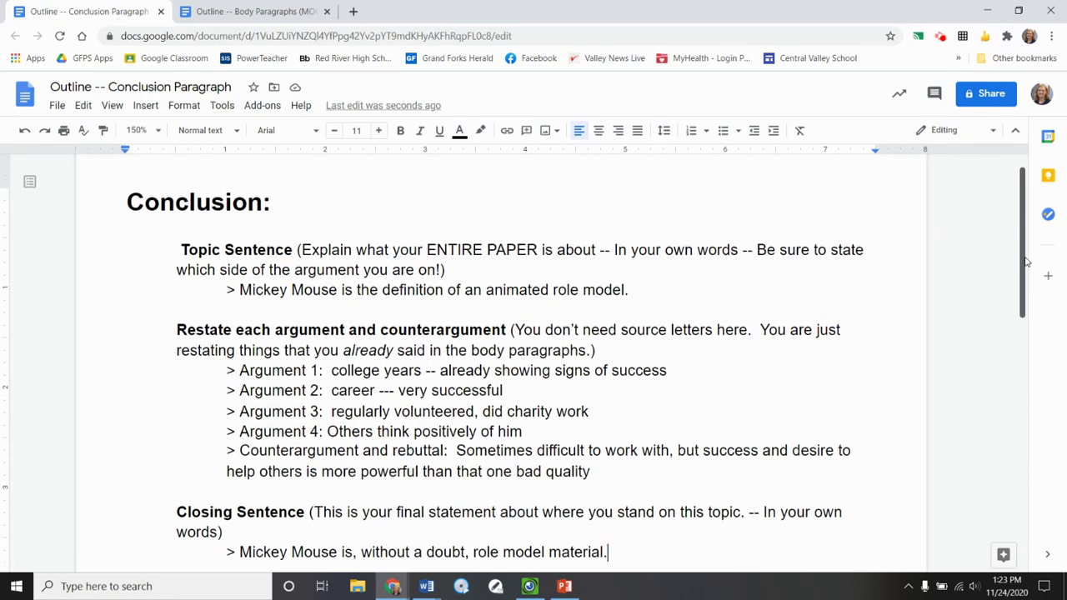